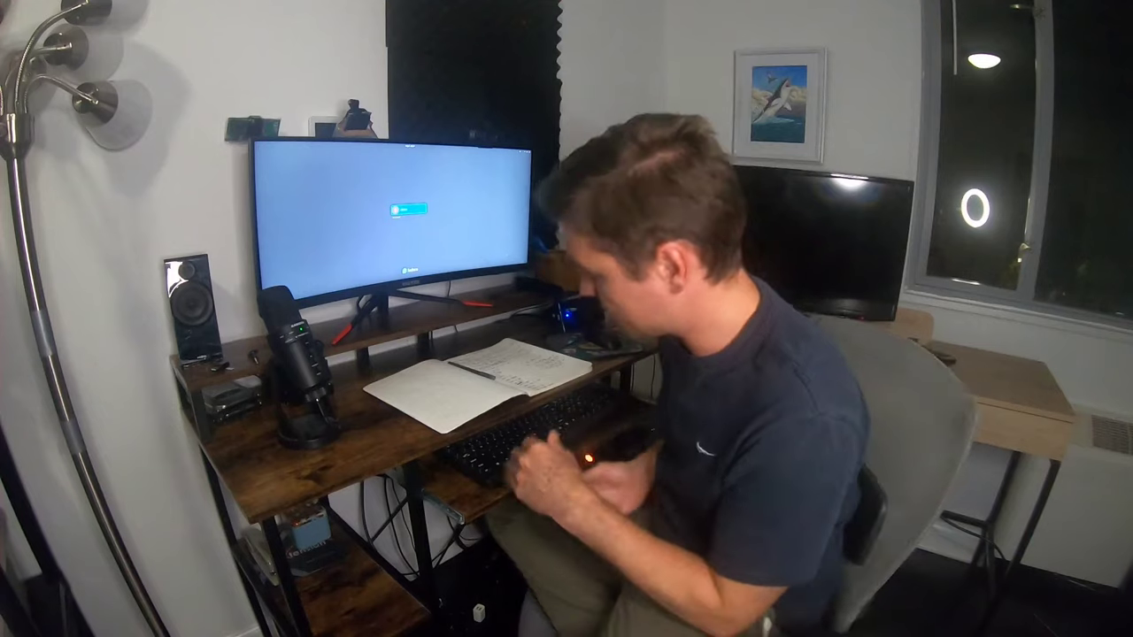
{"action": "key", "text": "Return"}
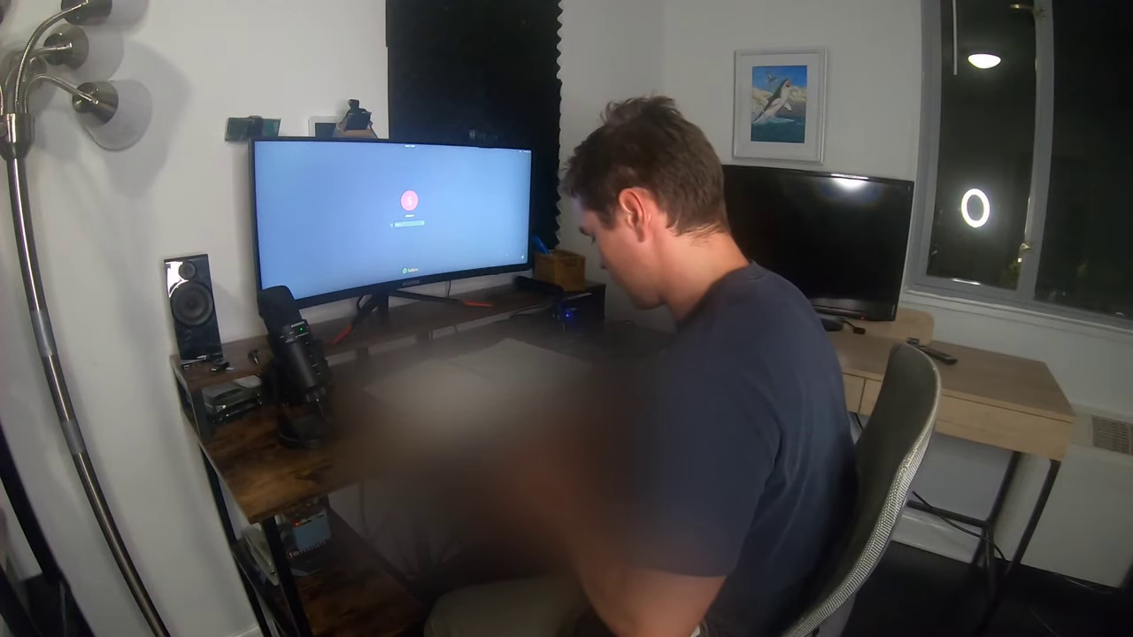
{"action": "key", "text": "Return"}
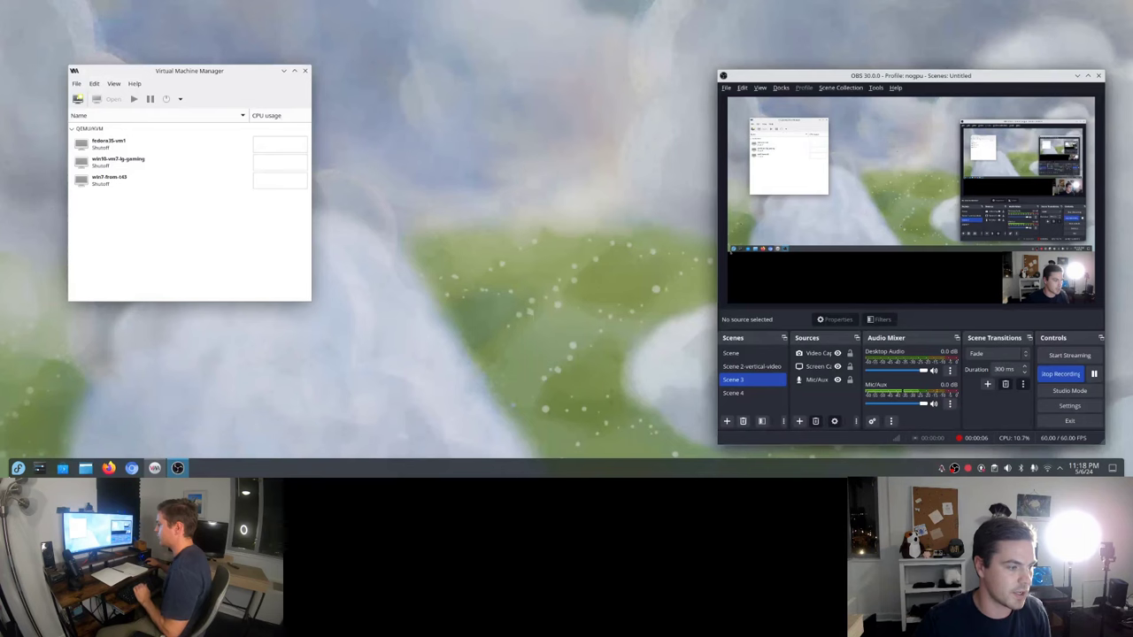
Open a terminal window and place it in the free space between the Virtual Machine Manager and OBS windows.
{"action": "left_click", "coordinate": [18, 468]}
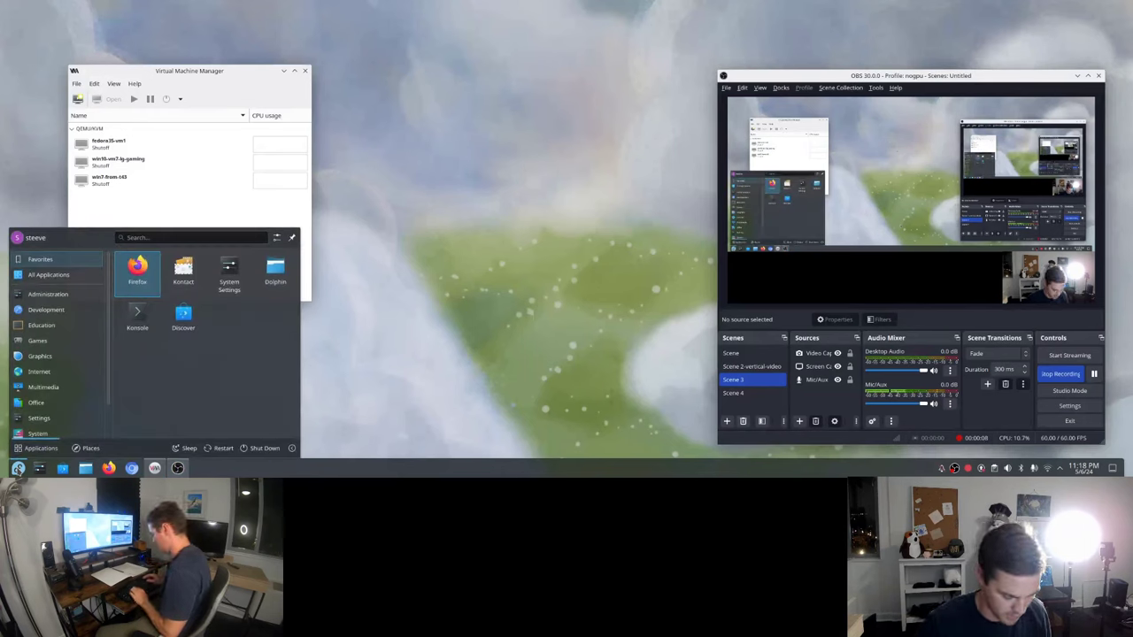
{"action": "type", "text": "ter"}
{"action": "key", "text": "Return"}
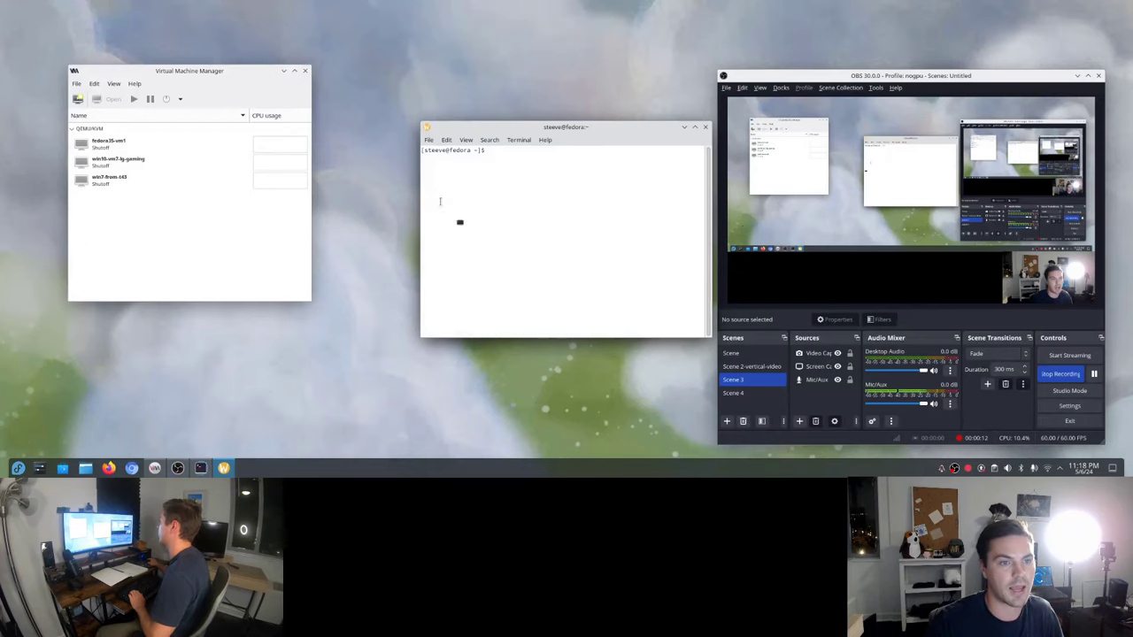
{"action": "left_click_drag", "start_coordinate": [536, 125], "coordinate": [471, 112]}
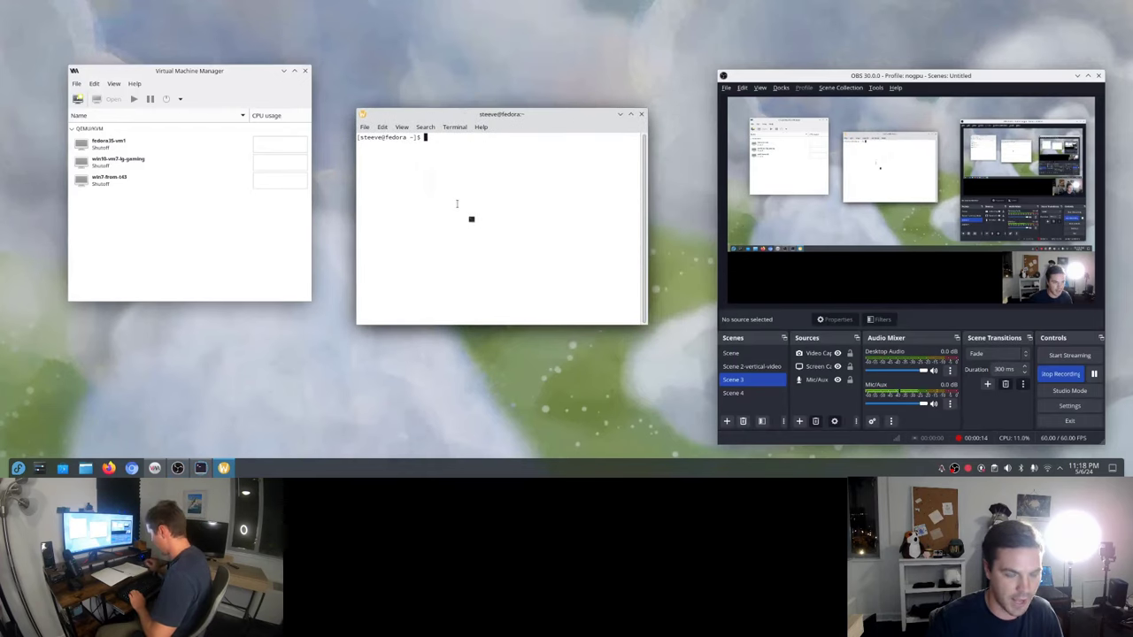
Run hows-my-gpu in the terminal and examine the kernel drivers in use for the NVIDIA and Intel graphics.
{"action": "left_click", "coordinate": [456, 204]}
{"action": "type", "text": "hows-my-gpu"}
{"action": "key", "text": "Return"}
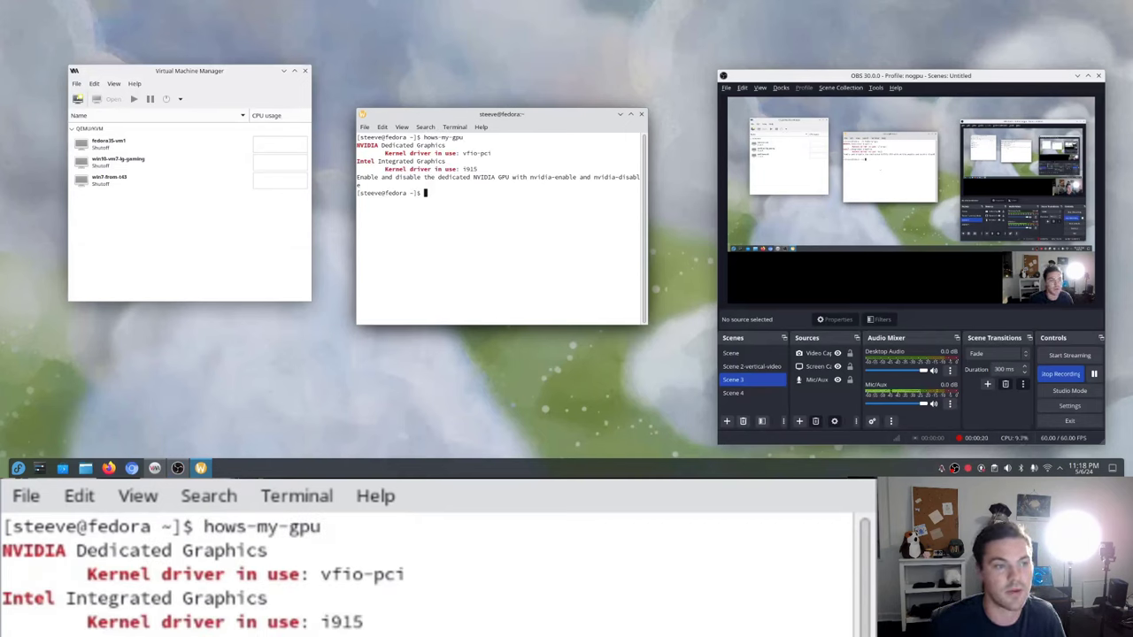
{"action": "right_click", "coordinate": [479, 159]}
{"action": "key", "text": "Escape"}
{"action": "left_click_drag", "start_coordinate": [379, 143], "coordinate": [460, 153]}
{"action": "left_click", "coordinate": [460, 153]}
{"action": "left_click_drag", "start_coordinate": [370, 145], "coordinate": [493, 153]}
{"action": "left_click", "coordinate": [494, 154]}
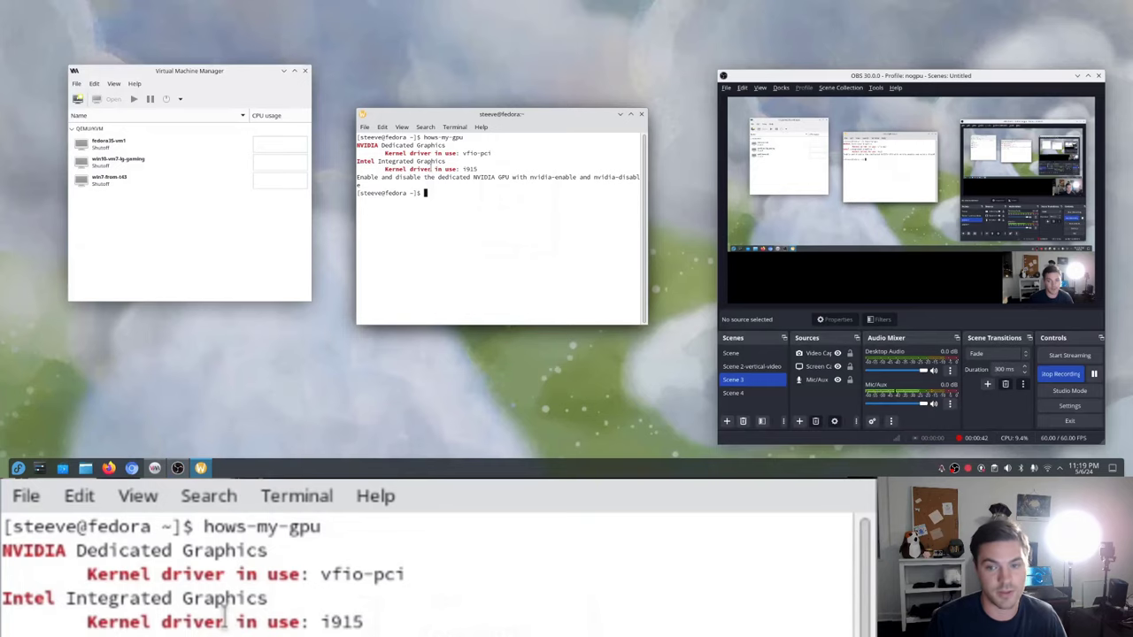
Stack the terminal below the Virtual Machine Manager window and run nvidia-enable, entering the sudo password.
{"action": "left_click_drag", "start_coordinate": [229, 74], "coordinate": [238, 44]}
{"action": "left_click_drag", "start_coordinate": [494, 107], "coordinate": [169, 220]}
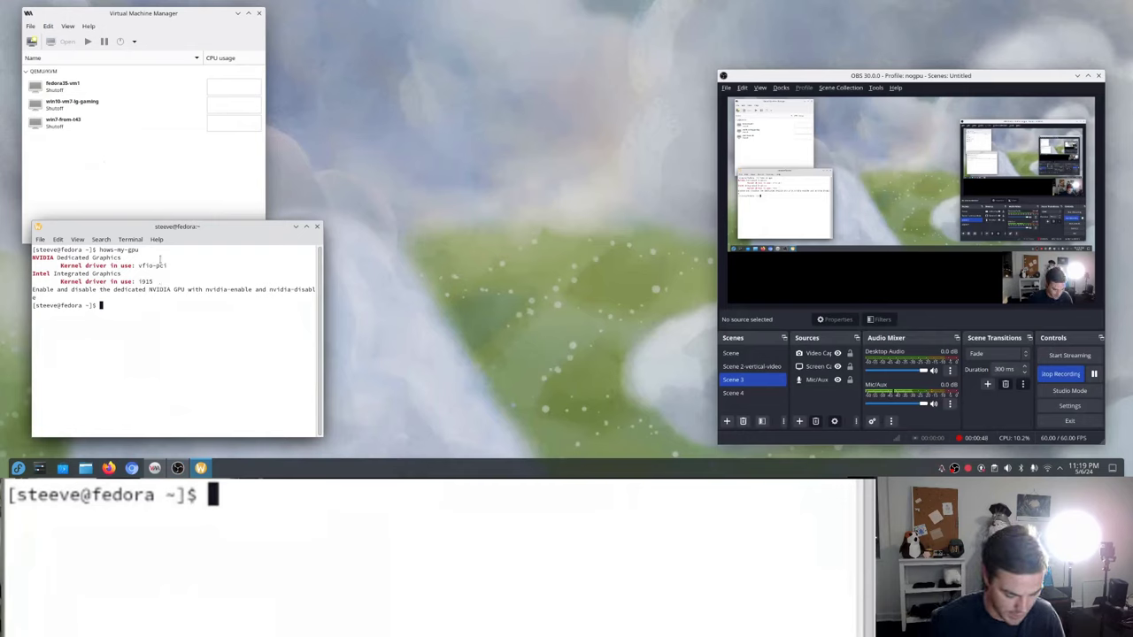
{"action": "type", "text": "nvidia-"}
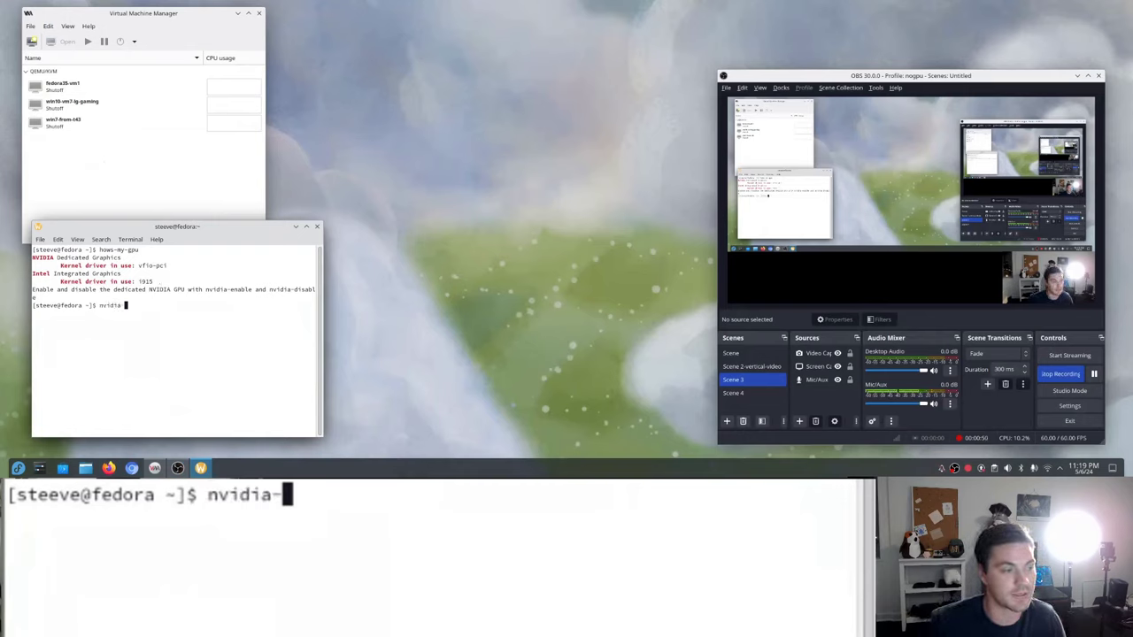
{"action": "type", "text": "enable"}
{"action": "key", "text": "Return"}
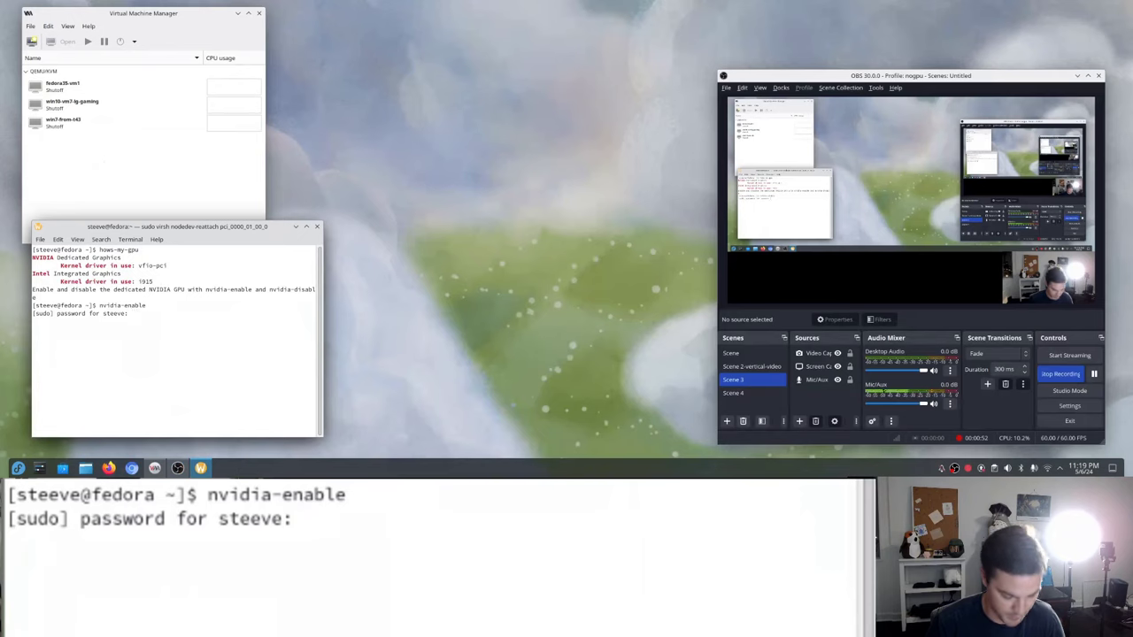
{"action": "key", "text": "Return"}
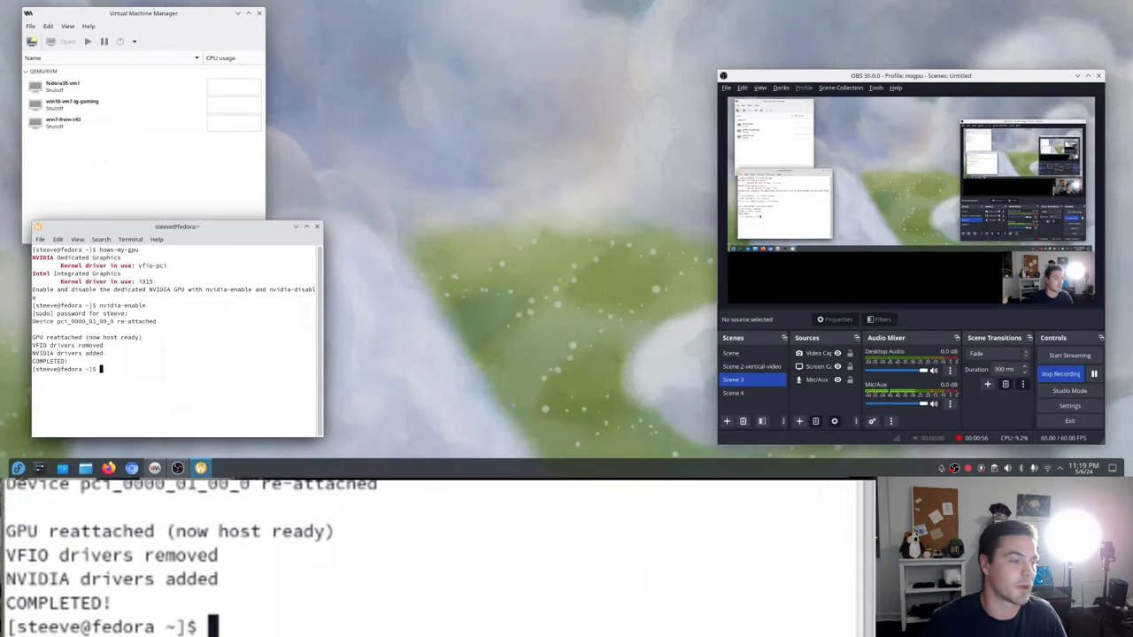
{"action": "left_click_drag", "start_coordinate": [212, 231], "coordinate": [196, 237]}
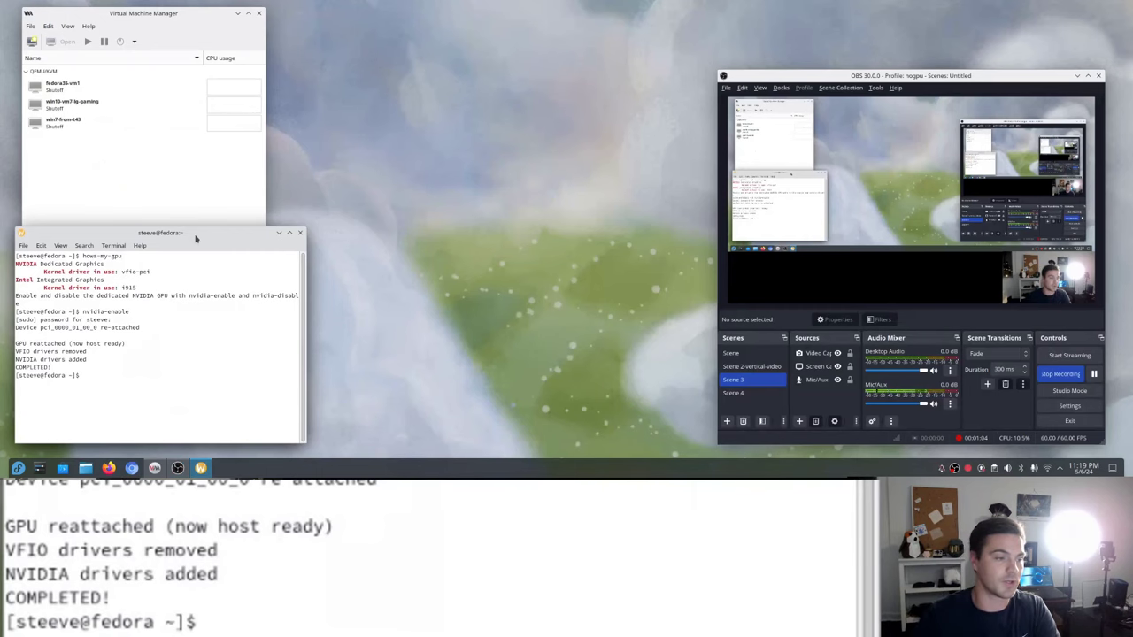
{"action": "key", "text": "alt+Tab"}
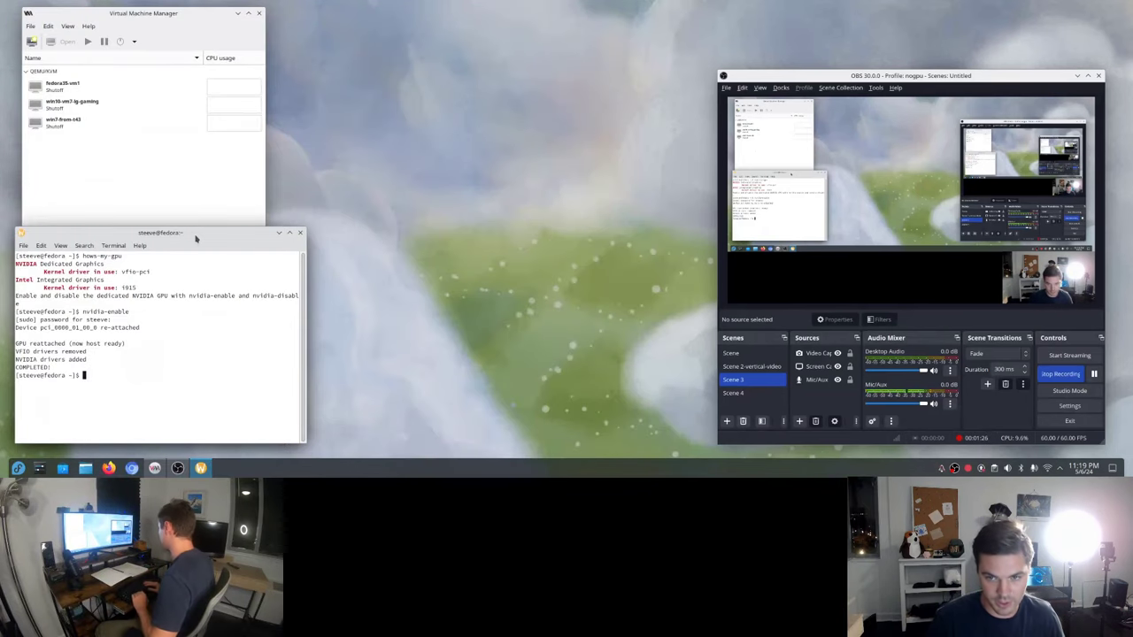
Find Steam in the application launcher and open it.
{"action": "key", "text": "super"}
{"action": "type", "text": "steam"}
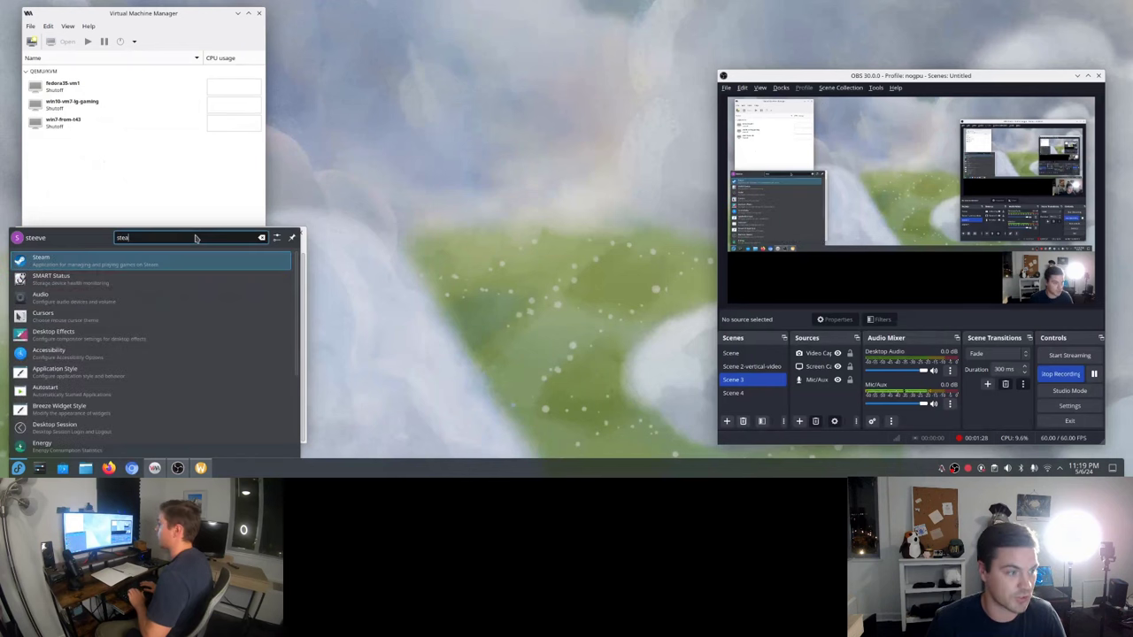
{"action": "key", "text": "Return"}
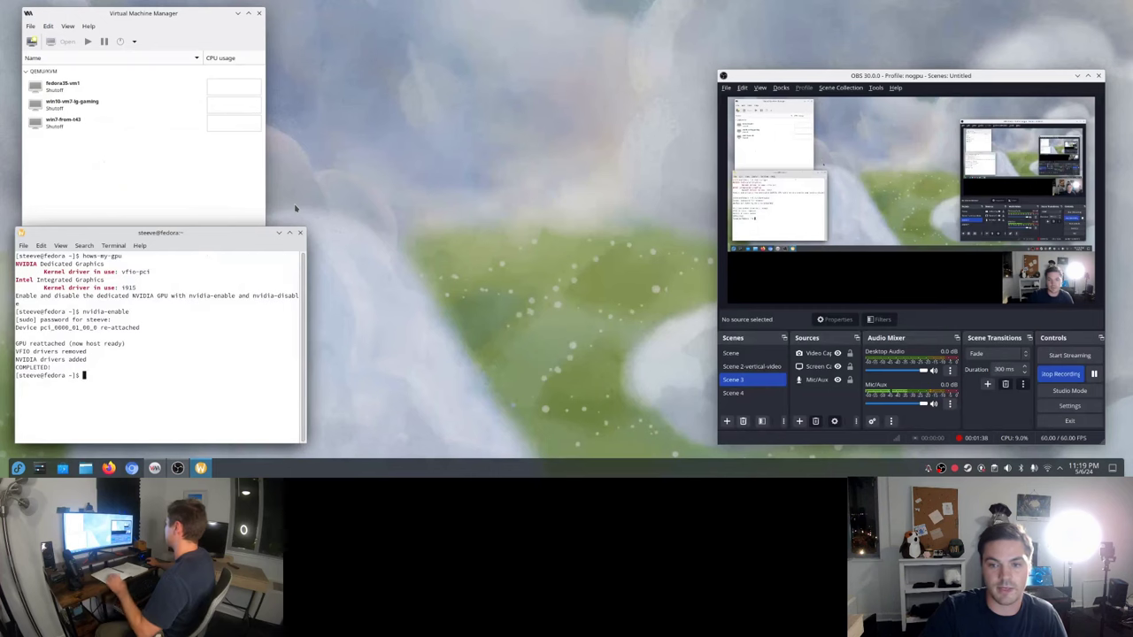
{"action": "key", "text": "super"}
{"action": "type", "text": "steam"}
{"action": "key", "text": "Return"}
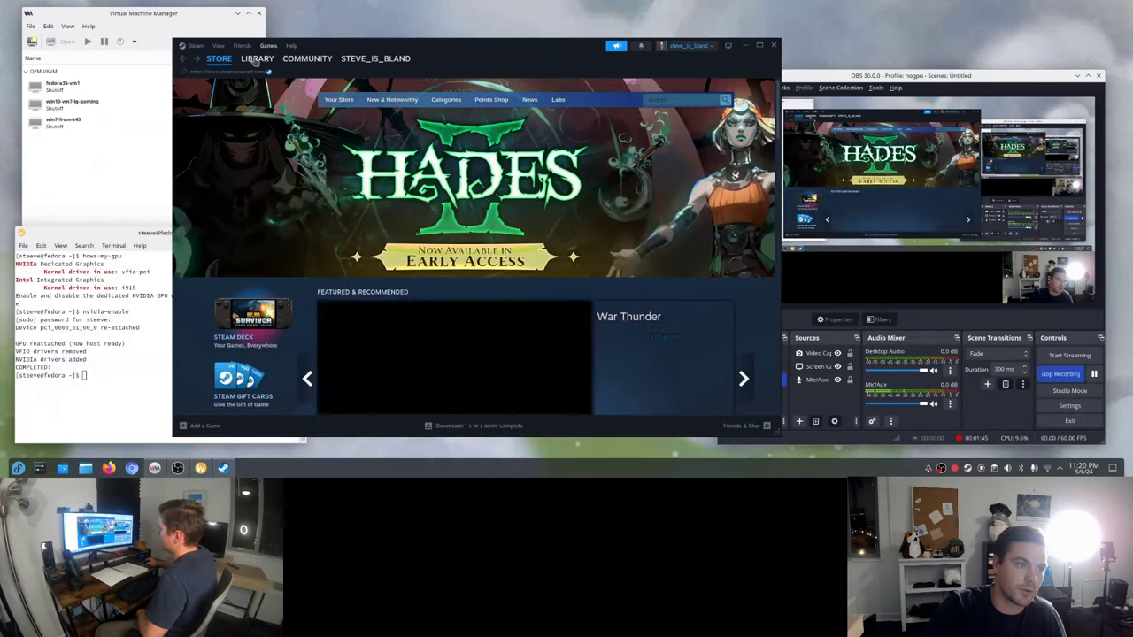
Launch PAYDAY 3 from the Steam library and continue past its title screen to the main menu.
{"action": "left_click", "coordinate": [255, 59]}
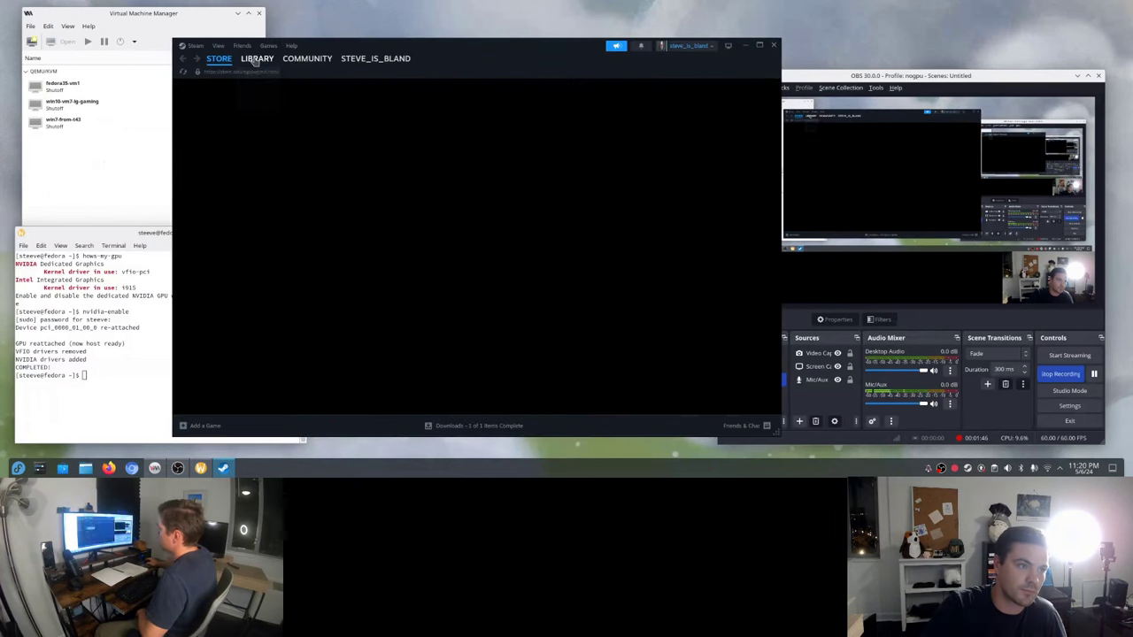
{"action": "left_click", "coordinate": [219, 181]}
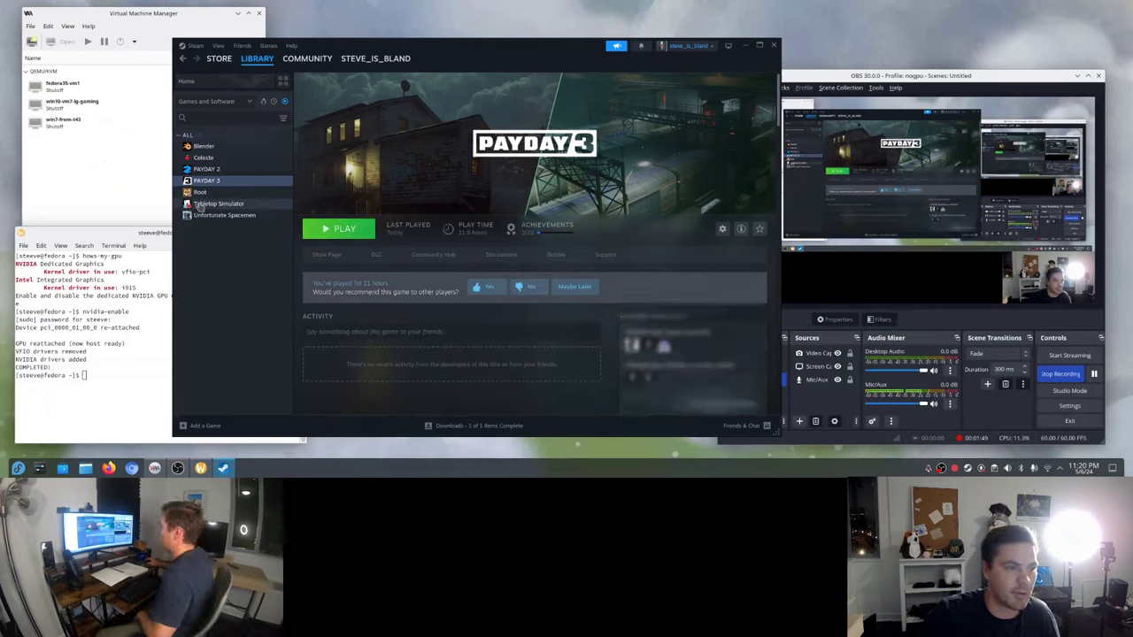
{"action": "left_click", "coordinate": [341, 231]}
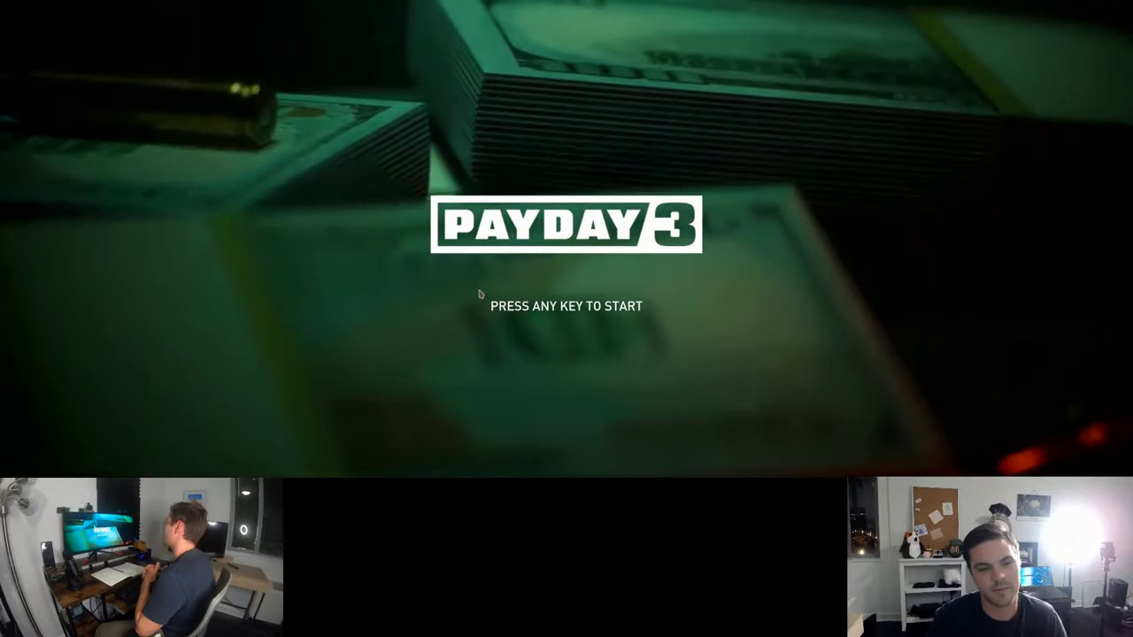
{"action": "key", "text": "Return"}
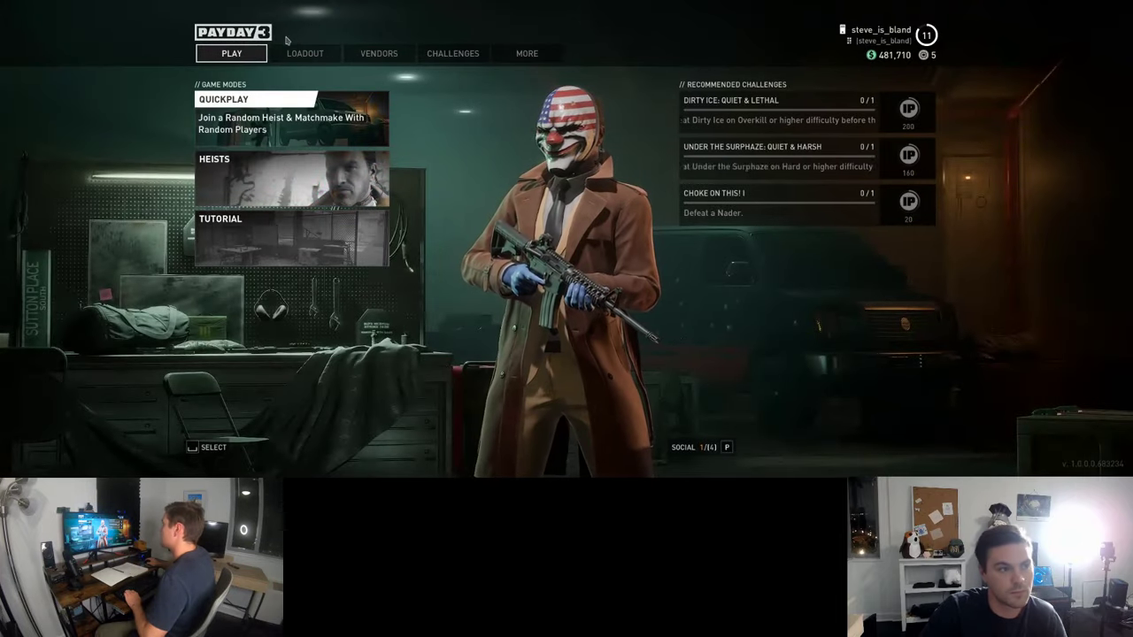
View the PAYDAY 3 loadout, check the running recording in OBS, and return to the game.
{"action": "left_click", "coordinate": [305, 55]}
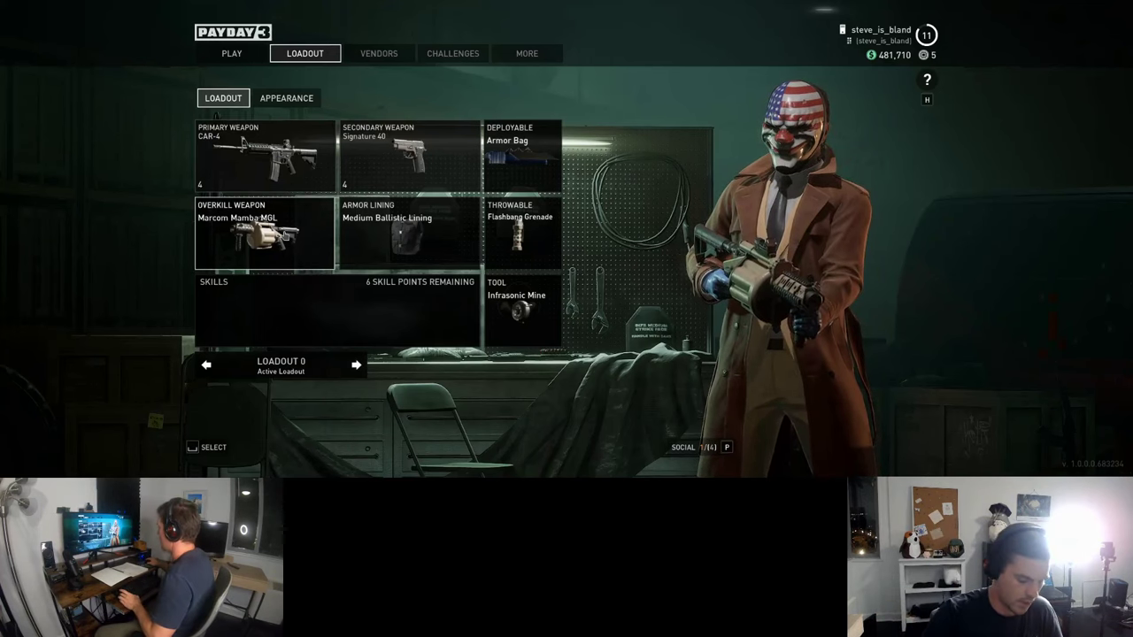
{"action": "key", "text": "alt+Tab"}
{"action": "left_click", "coordinate": [177, 467]}
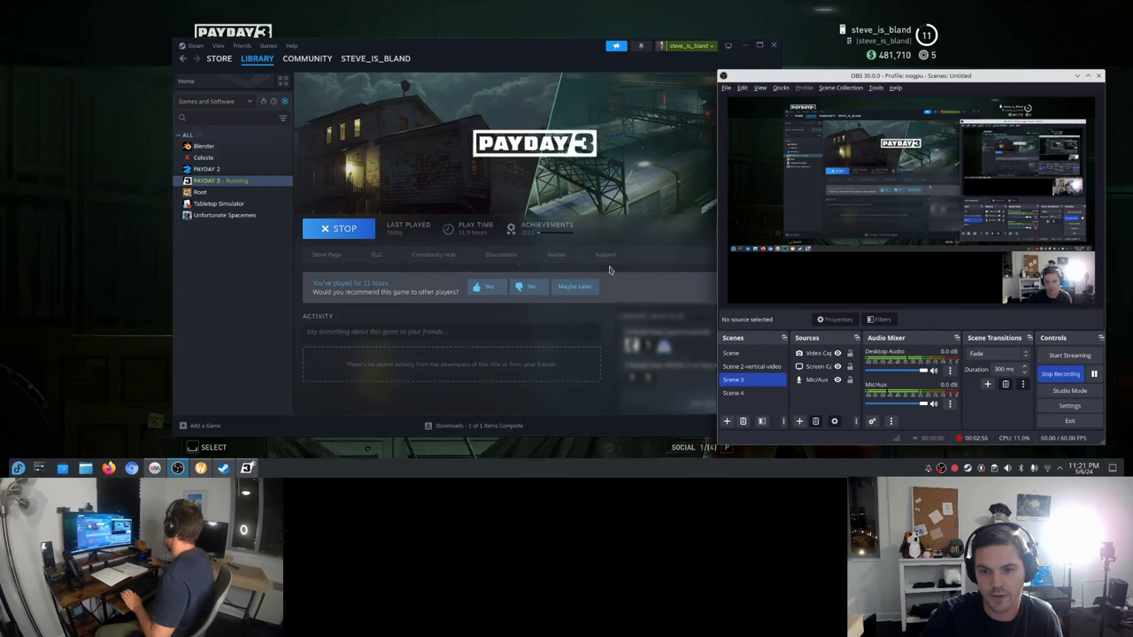
{"action": "left_click", "coordinate": [118, 151]}
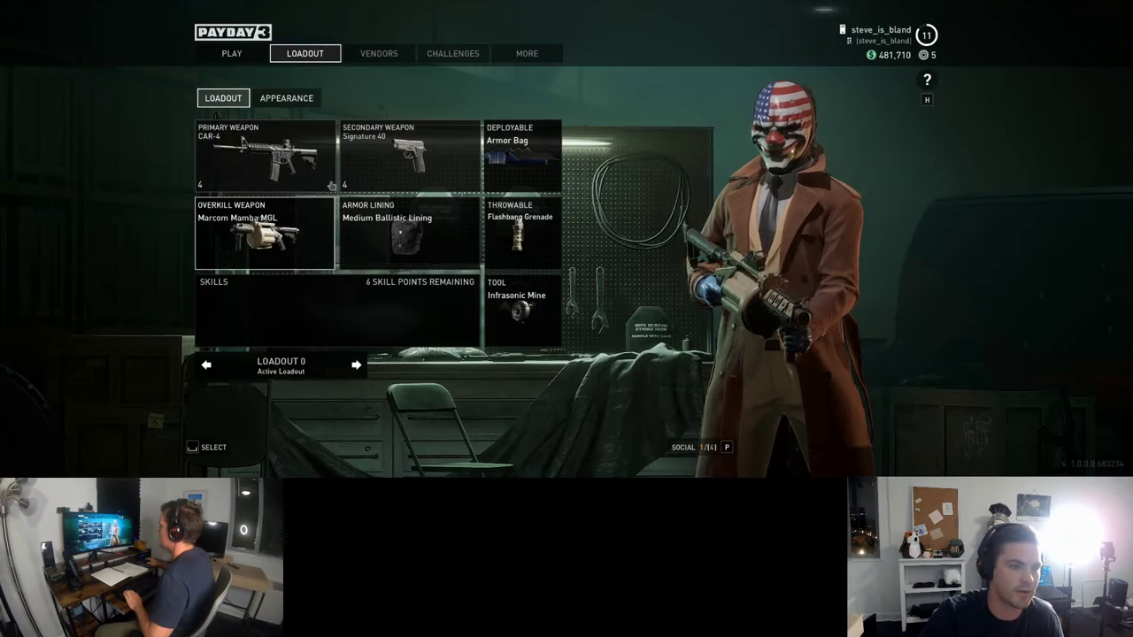
Start a tutorial from the PAYDAY 3 game modes and walk around its warehouse area.
{"action": "left_click", "coordinate": [232, 53]}
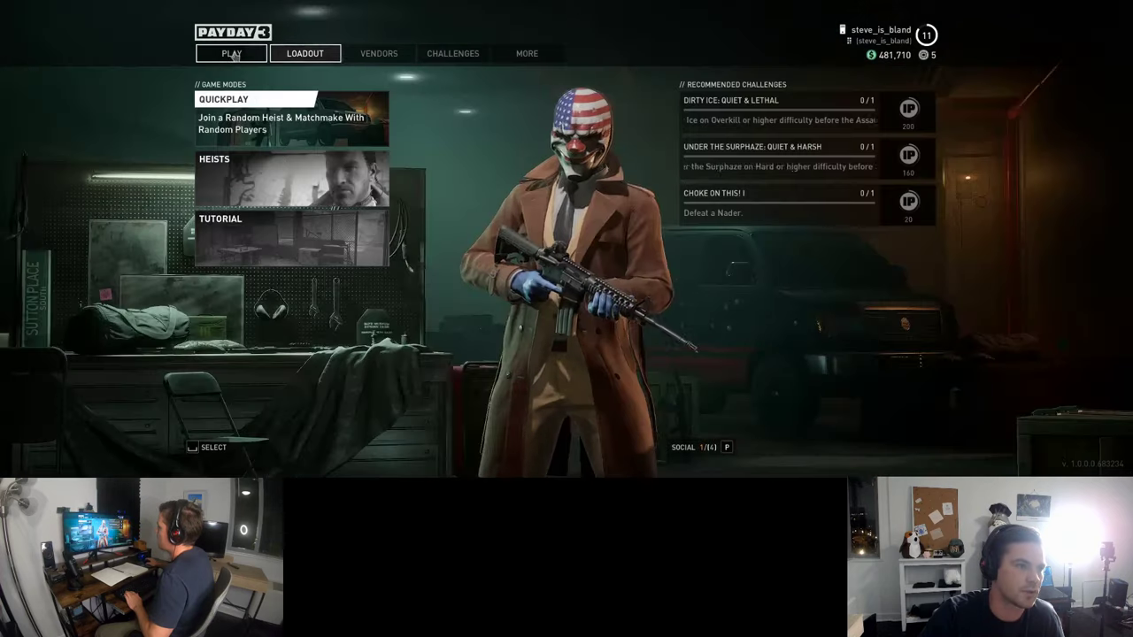
{"action": "left_click", "coordinate": [266, 232]}
{"action": "left_click", "coordinate": [292, 117]}
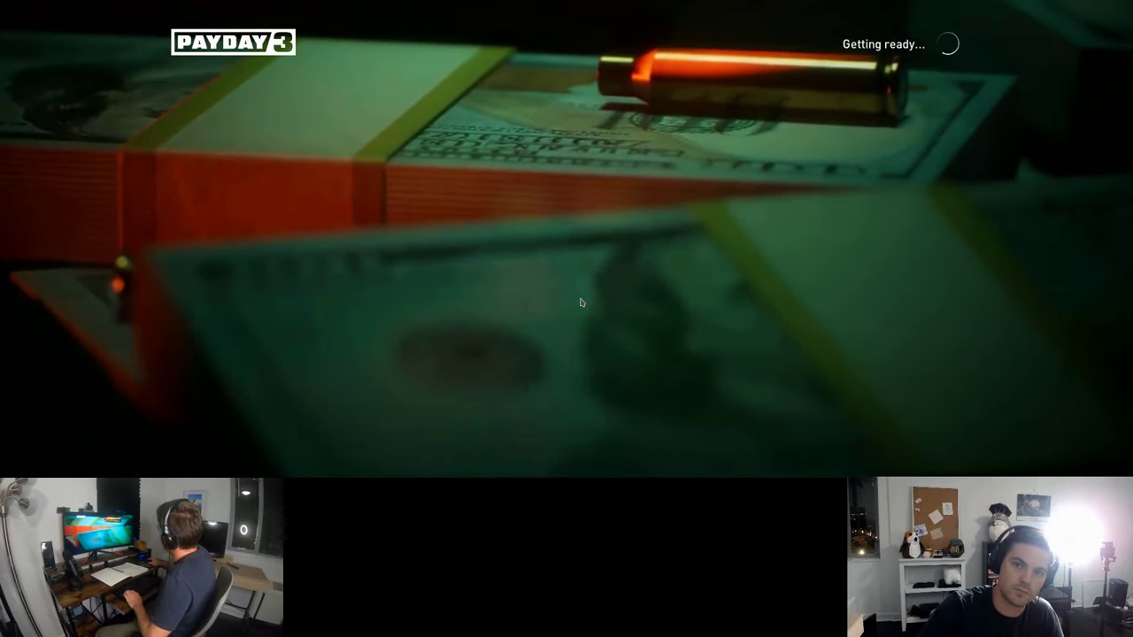
{"action": "key", "text": "w"}
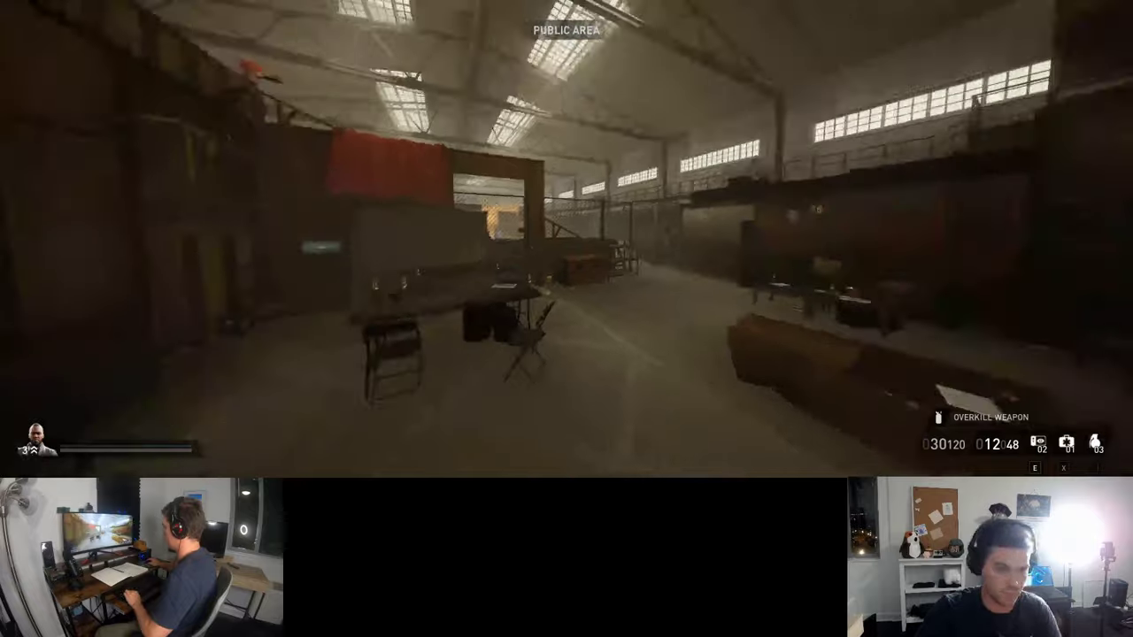
{"action": "key", "text": "w"}
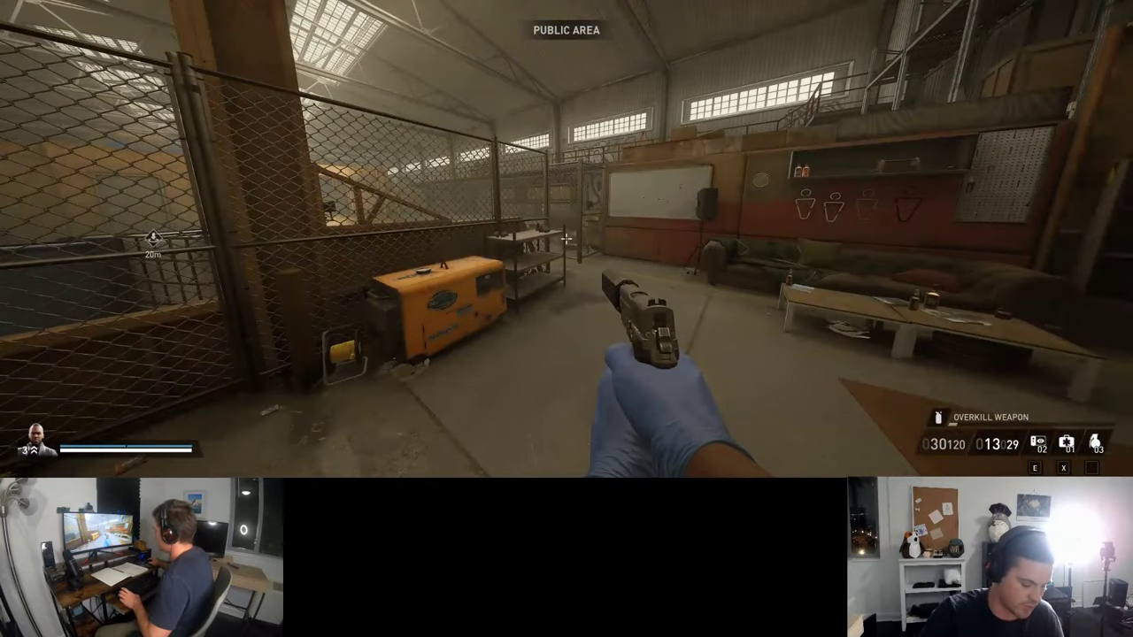
Switch from the game to Firefox, and return to the PAYDAY 3 window.
{"action": "key", "text": "alt+Tab"}
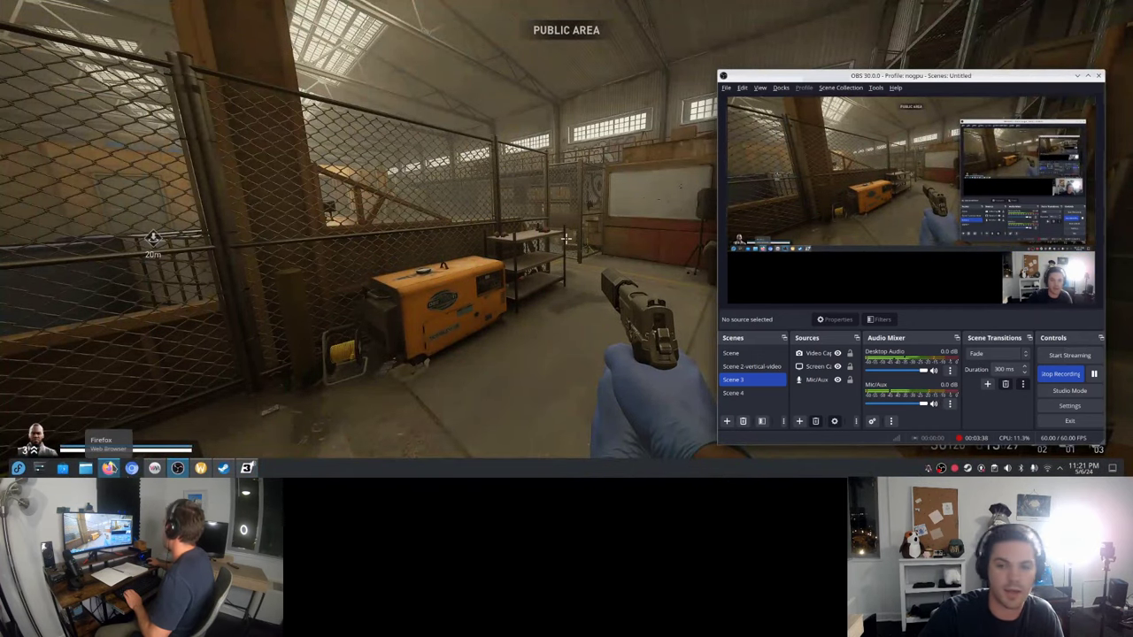
{"action": "left_click", "coordinate": [108, 467]}
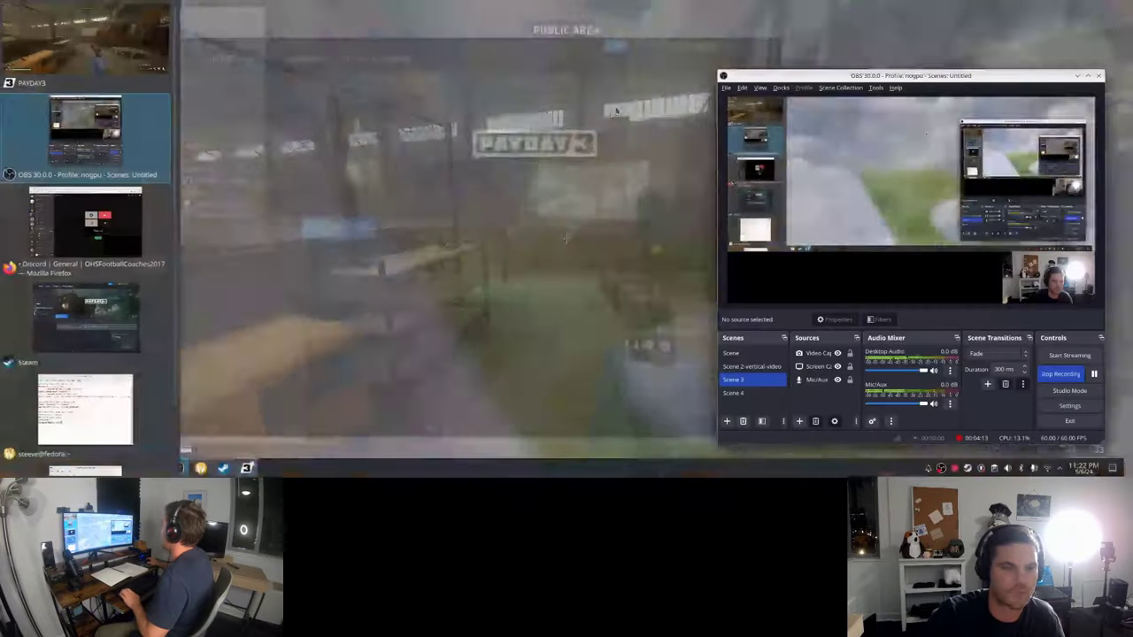
{"action": "left_click", "coordinate": [566, 239]}
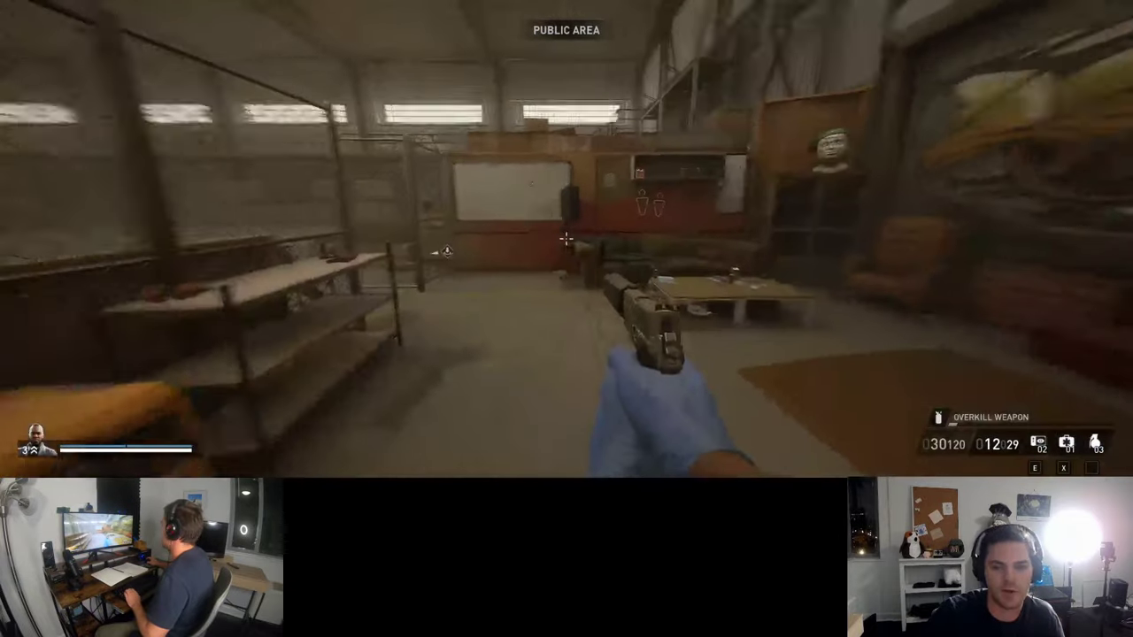
Fire and reload the pistol while moving through the tutorial warehouse.
{"action": "left_click", "coordinate": [566, 239]}
{"action": "left_click", "coordinate": [565, 239]}
{"action": "key", "text": "r"}
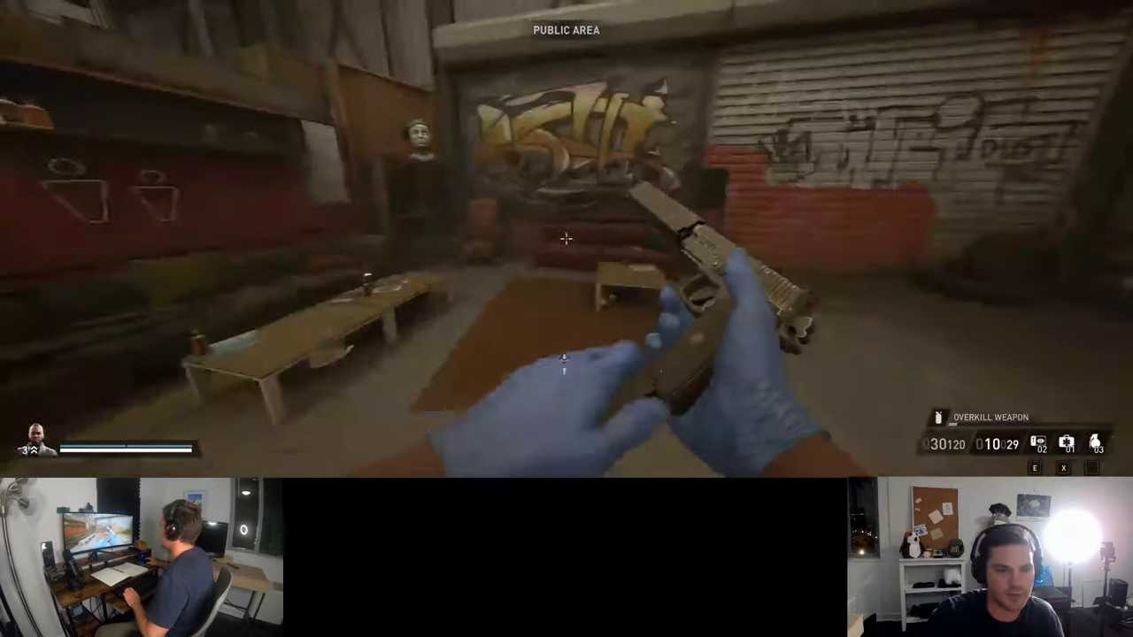
{"action": "left_click", "coordinate": [566, 239]}
{"action": "left_click", "coordinate": [566, 239]}
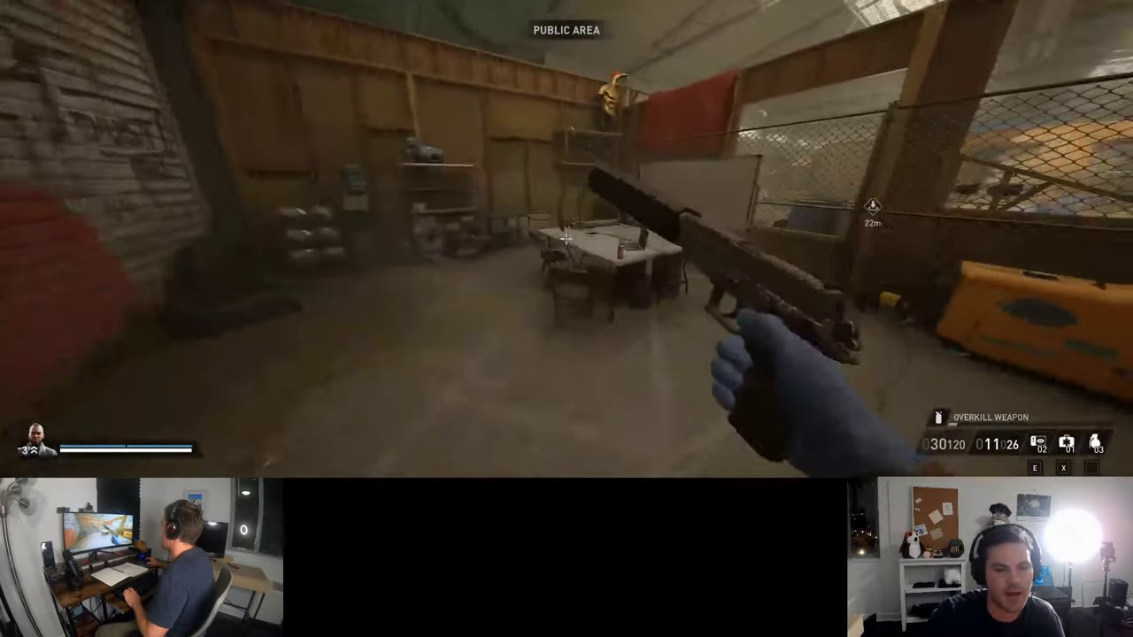
{"action": "key", "text": "r"}
{"action": "key", "text": "w"}
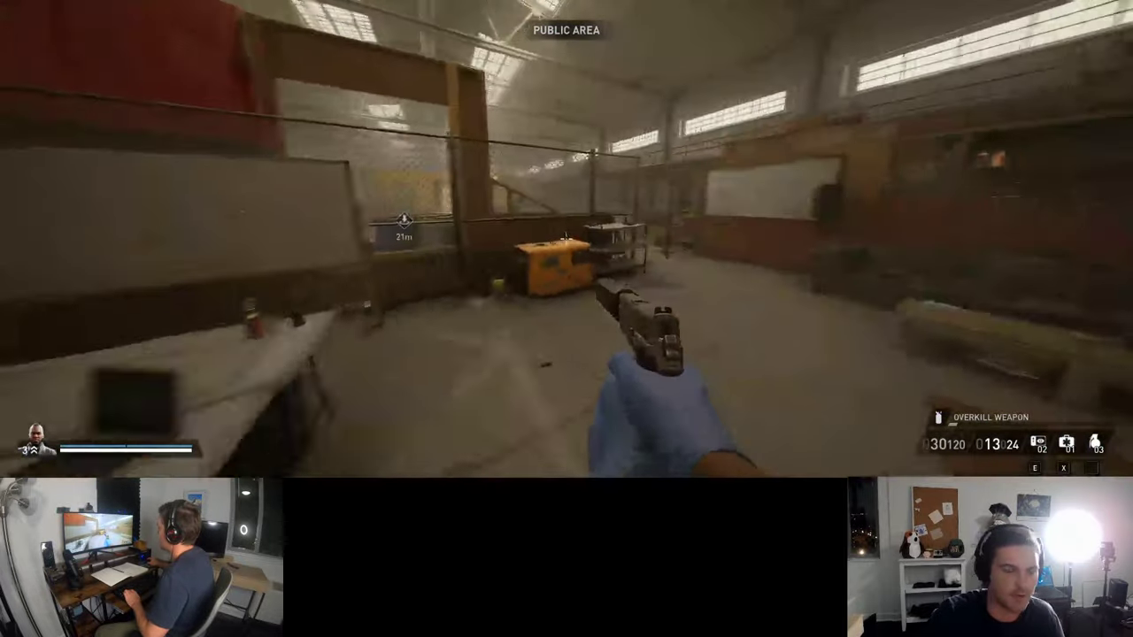
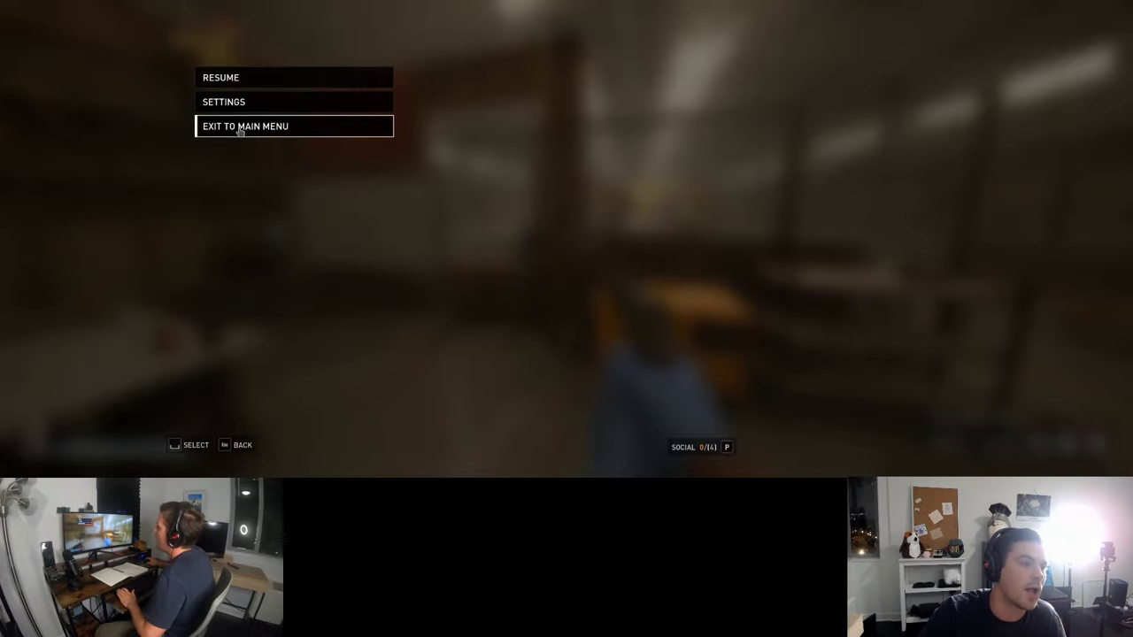
Quit PAYDAY 3 from the running tutorial and close the Steam window.
{"action": "left_click", "coordinate": [239, 128]}
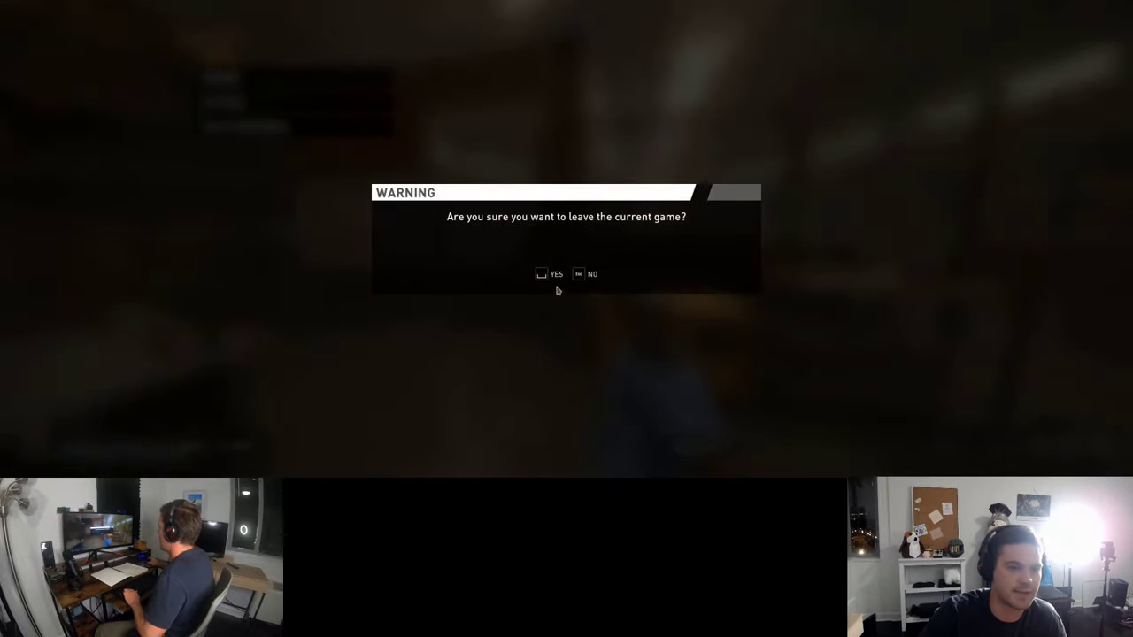
{"action": "left_click", "coordinate": [555, 275]}
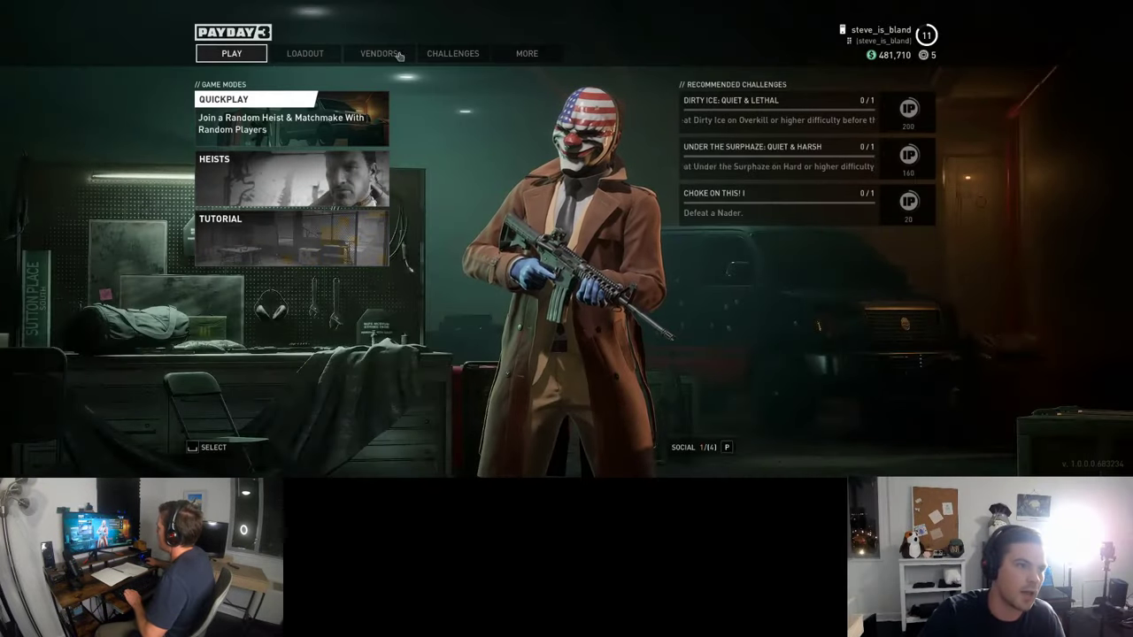
{"action": "left_click", "coordinate": [526, 53]}
{"action": "left_click", "coordinate": [226, 200]}
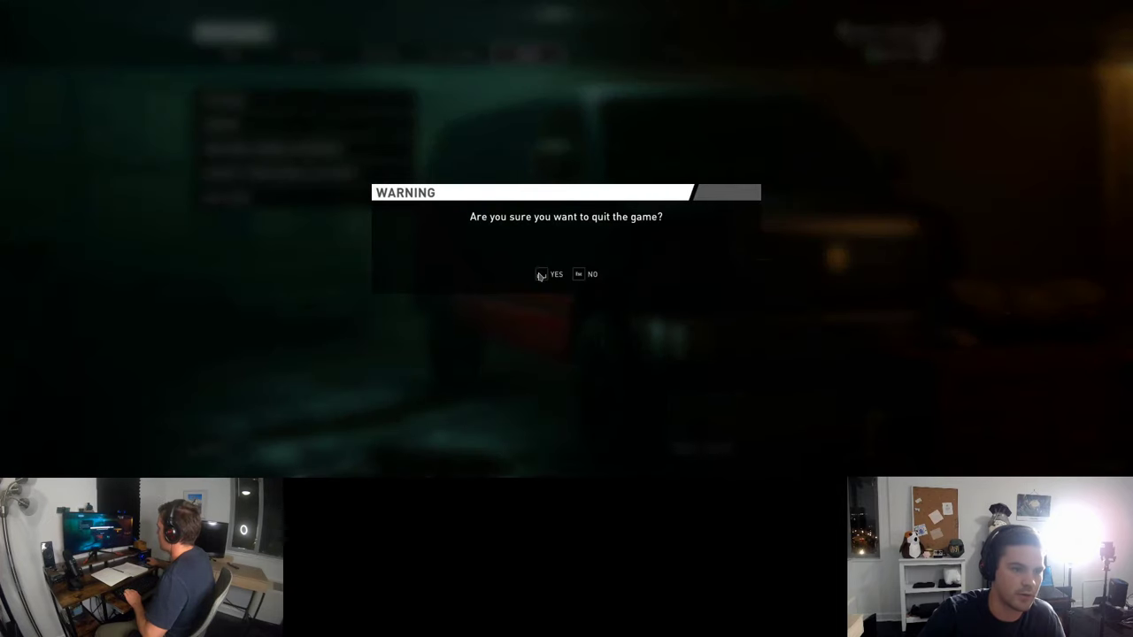
{"action": "key", "text": "space"}
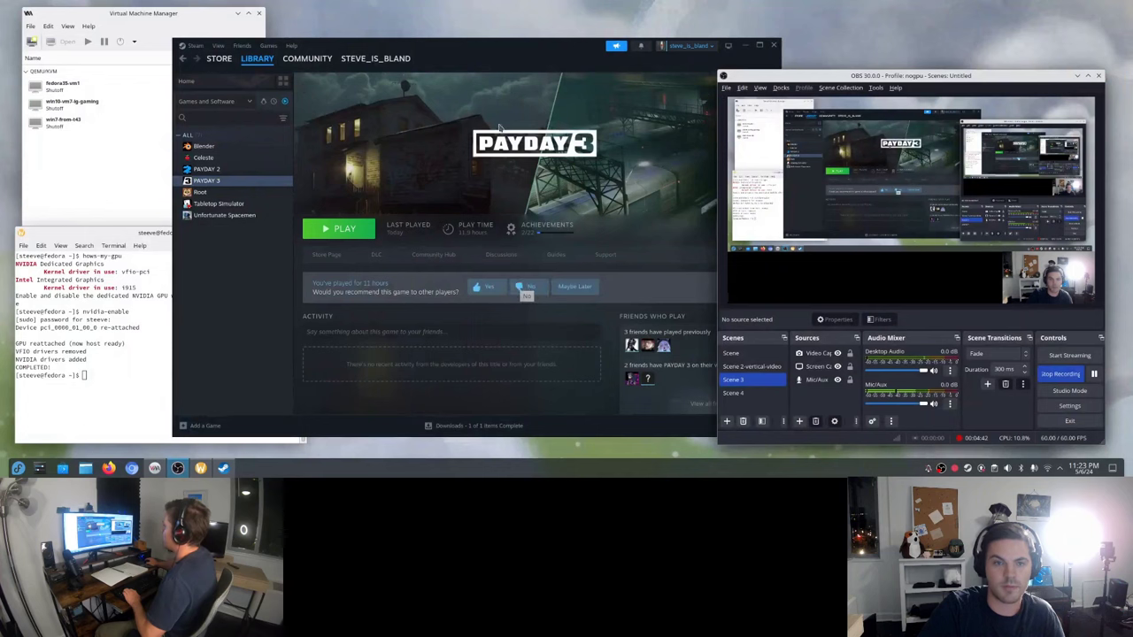
{"action": "left_click", "coordinate": [775, 45]}
{"action": "left_click", "coordinate": [775, 45]}
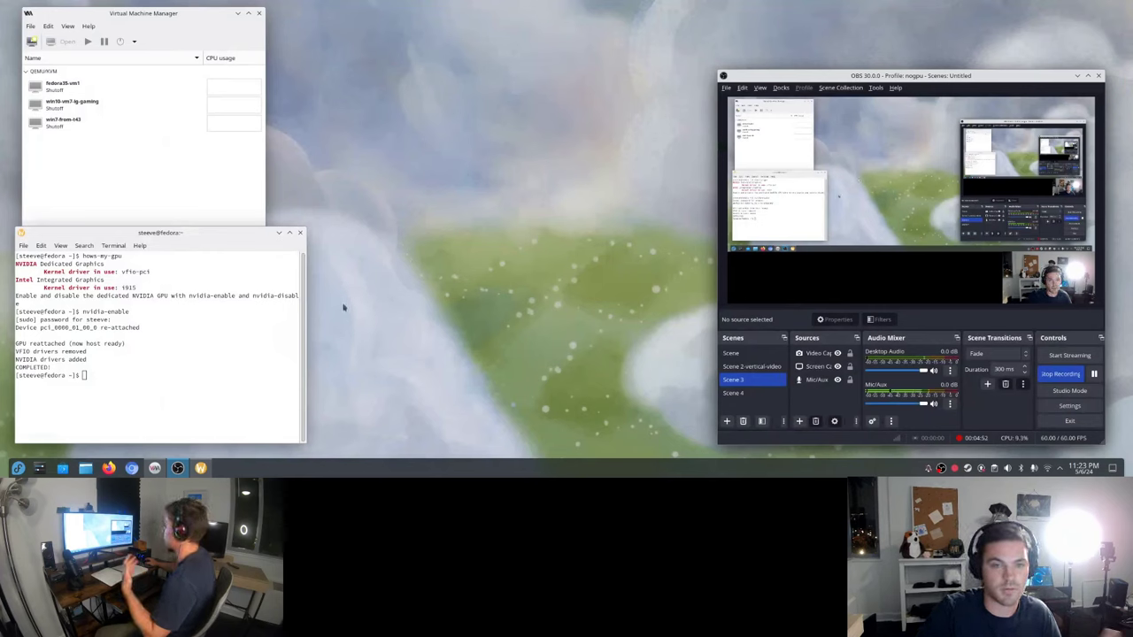
Run hows-my-gpu in the terminal and check which kernel driver the dedicated NVIDIA GPU uses.
{"action": "left_click", "coordinate": [164, 333]}
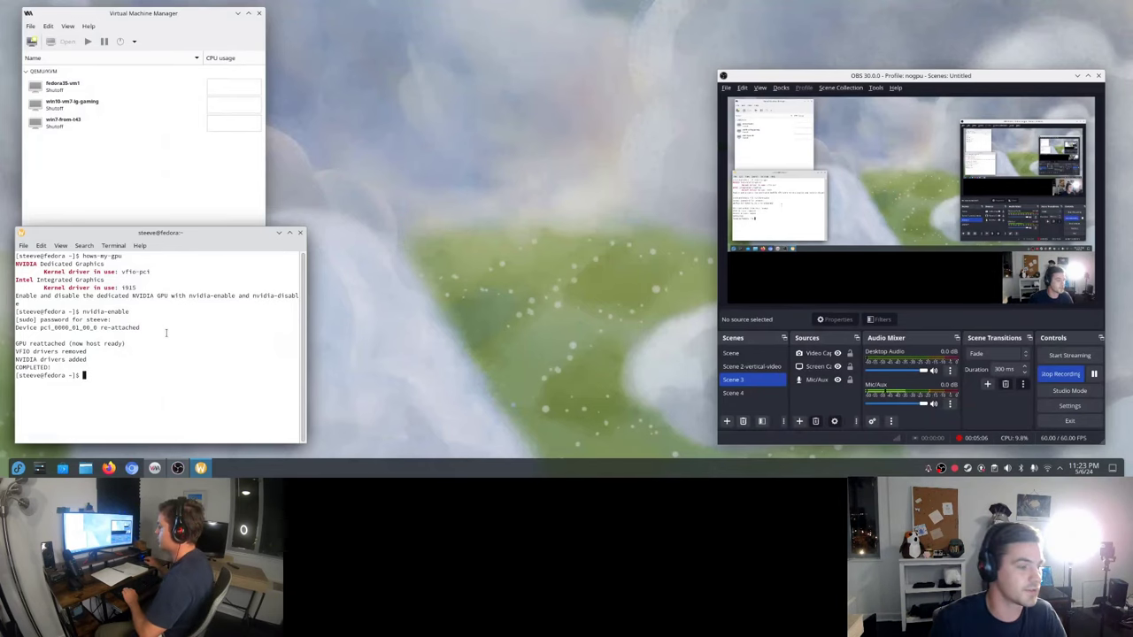
{"action": "mouse_move", "coordinate": [210, 263]}
{"action": "left_mouse_down"}
{"action": "mouse_move", "coordinate": [296, 255]}
{"action": "mouse_move", "coordinate": [207, 257]}
{"action": "mouse_move", "coordinate": [215, 268]}
{"action": "left_mouse_up"}
{"action": "type", "text": "hows-my-gpu"}
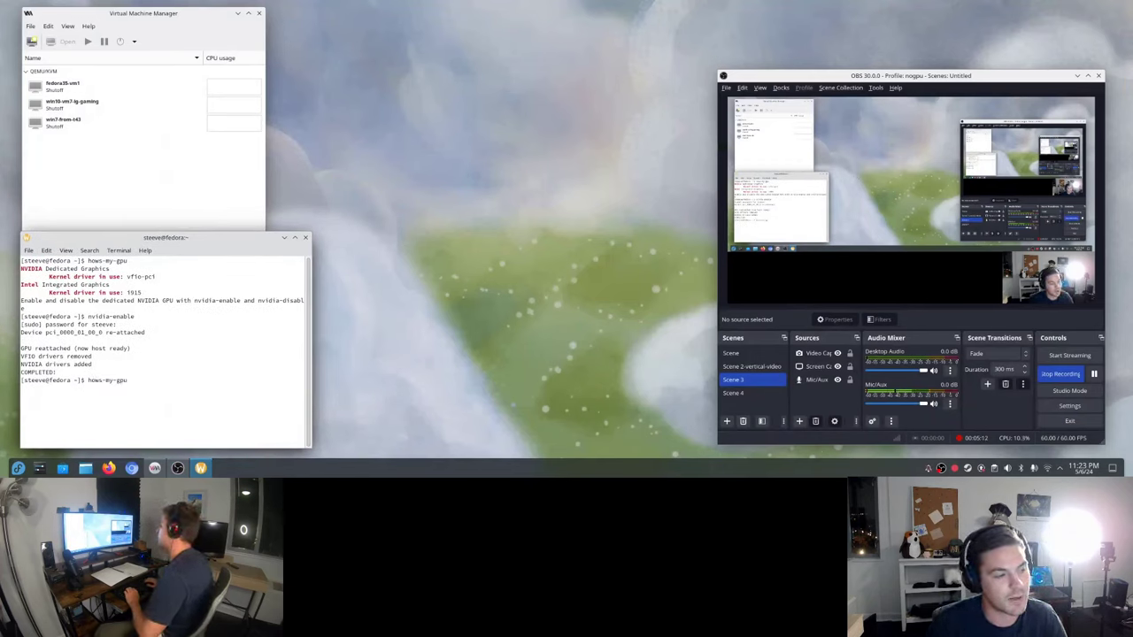
{"action": "key", "text": "Return"}
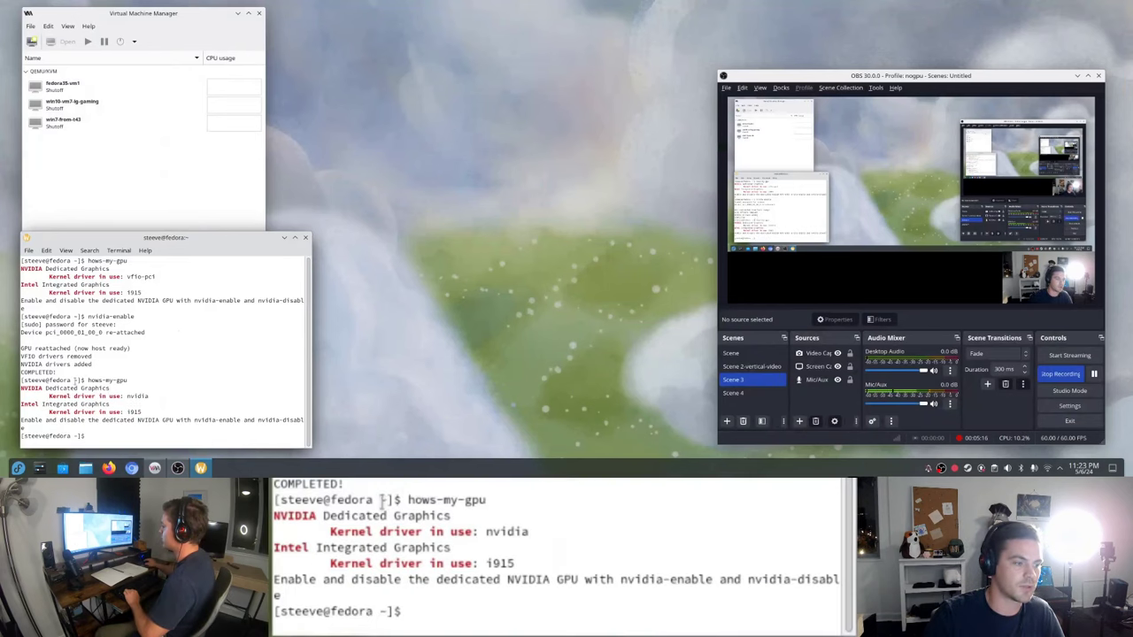
{"action": "left_click_drag", "start_coordinate": [148, 396], "coordinate": [125, 396]}
{"action": "left_click", "coordinate": [131, 388]}
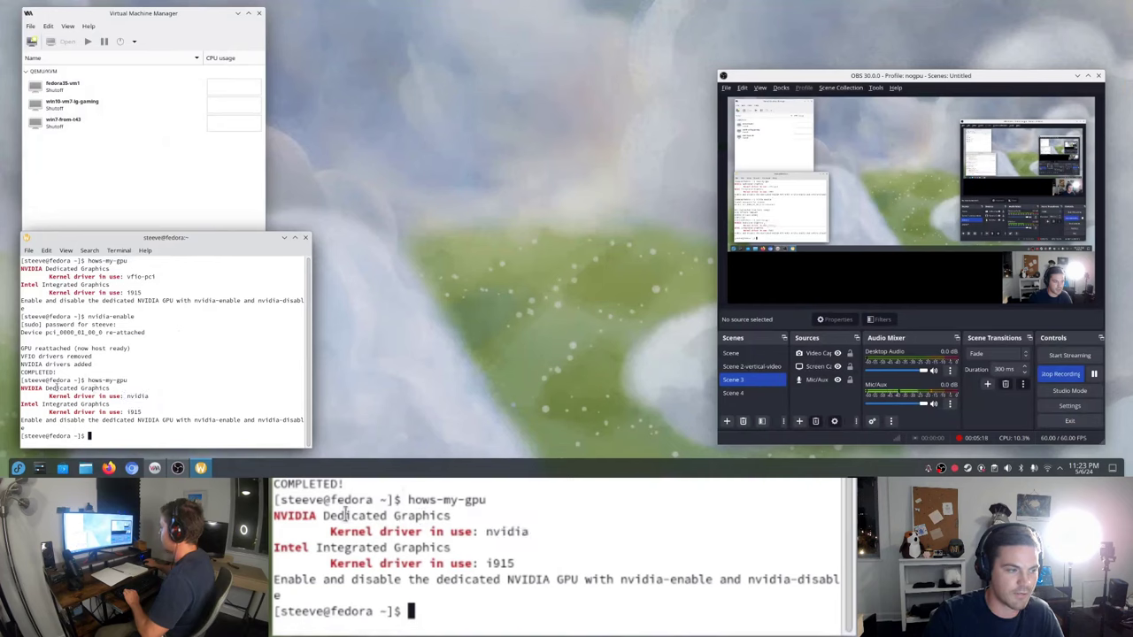
{"action": "triple_click", "coordinate": [131, 387]}
{"action": "left_click", "coordinate": [131, 388]}
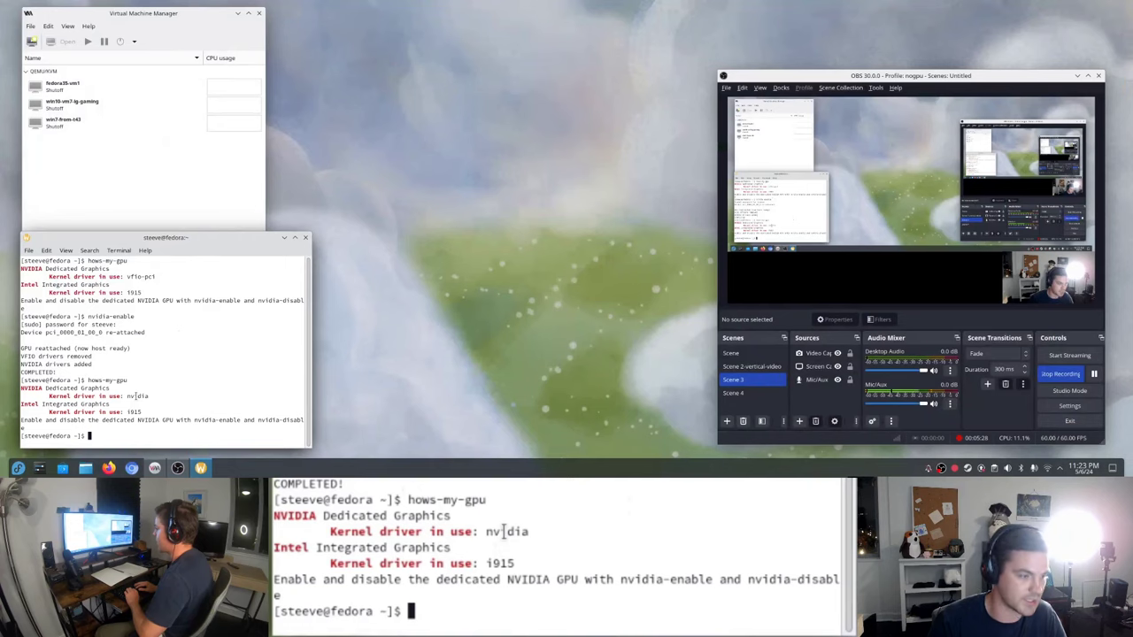
Detach the NVIDIA GPU from the host with nvidia-disable and check its driver with hows-my-gpu.
{"action": "type", "text": "nvidia-"}
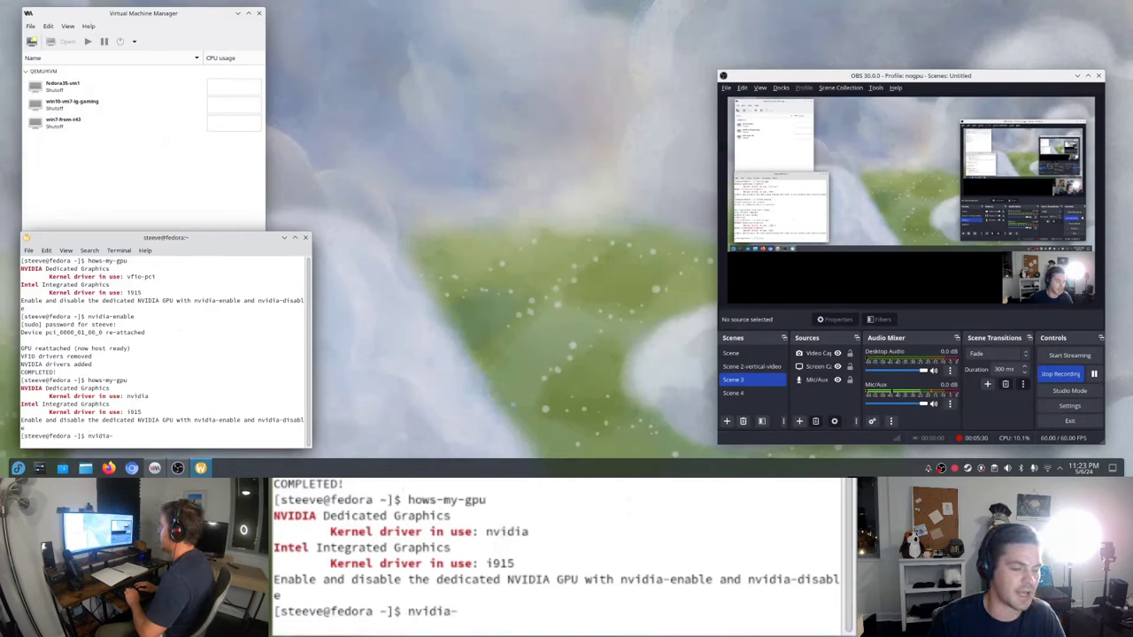
{"action": "type", "text": "disable"}
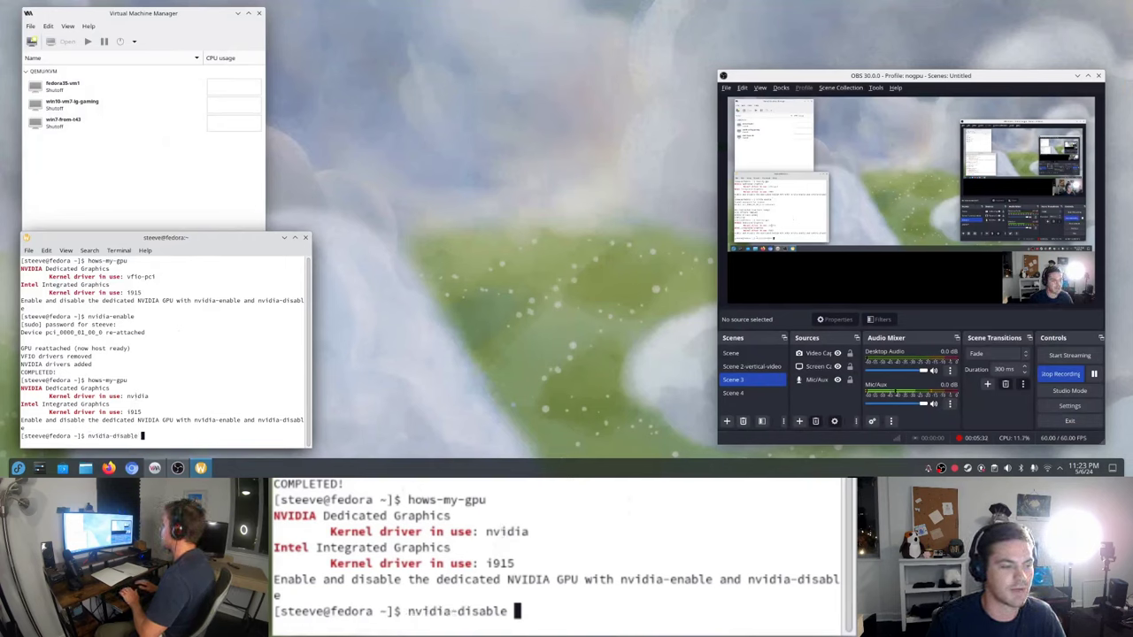
{"action": "key", "text": "Return"}
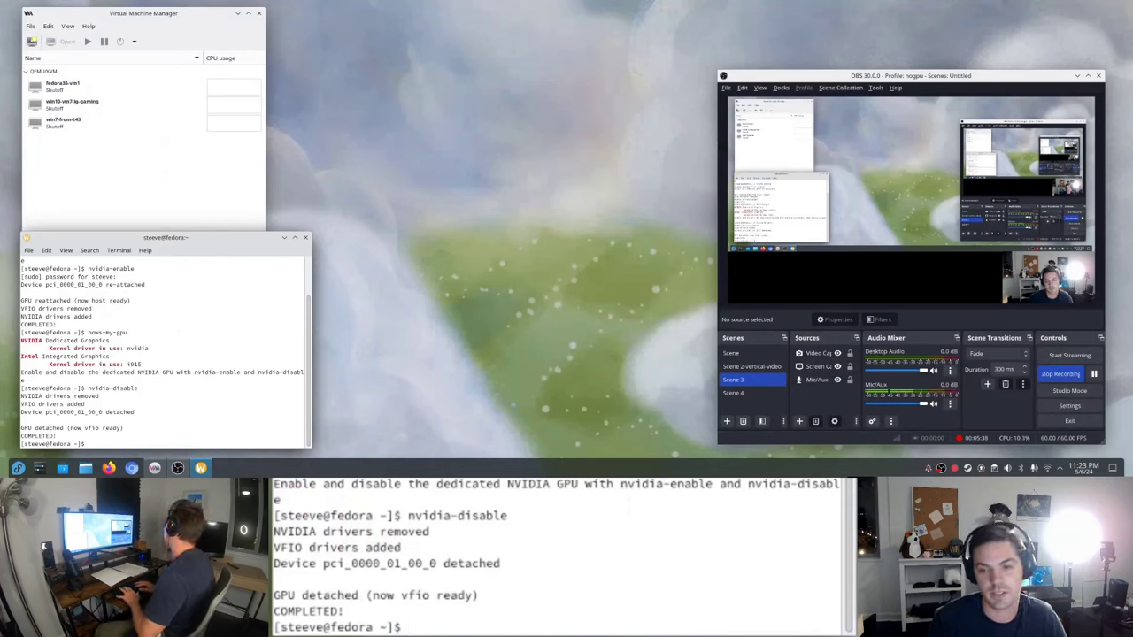
{"action": "type", "text": "hows-my-gpu"}
{"action": "key", "text": "Return"}
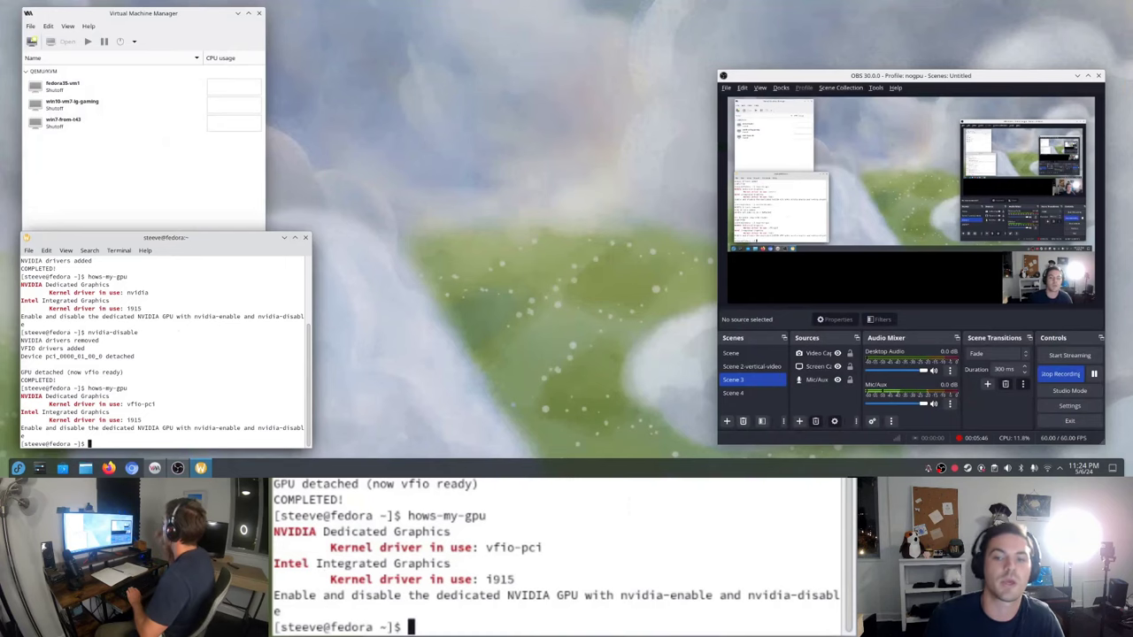
Open the win10-vm7-lg-gaming virtual machine in Virtual Machine Manager and start it.
{"action": "double_click", "coordinate": [111, 16]}
{"action": "double_click", "coordinate": [218, 14]}
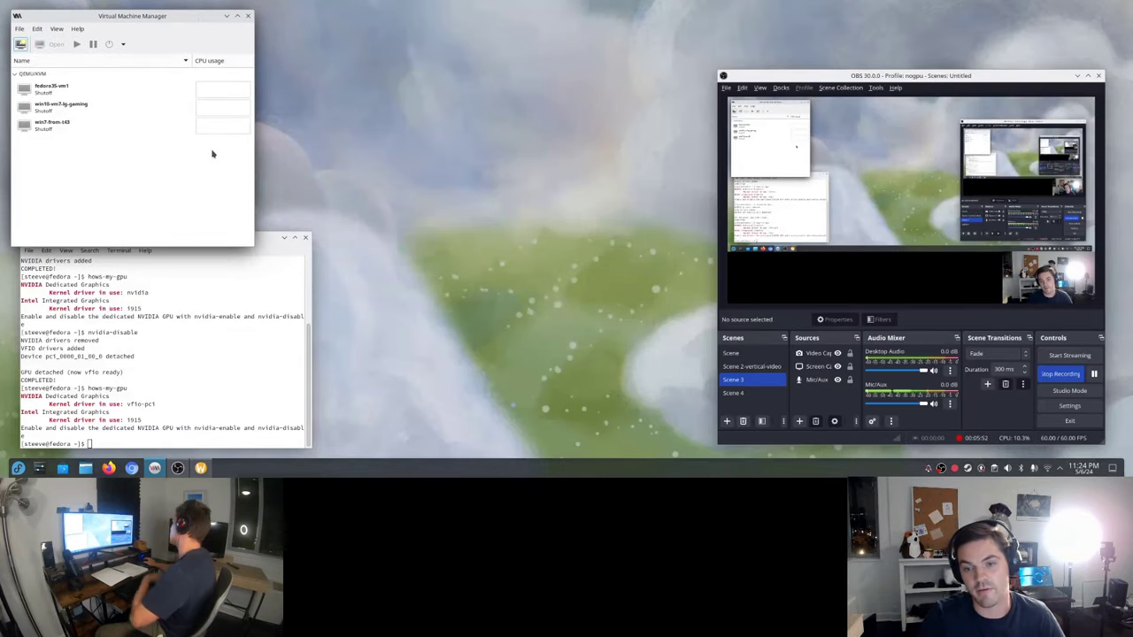
{"action": "left_click", "coordinate": [89, 104]}
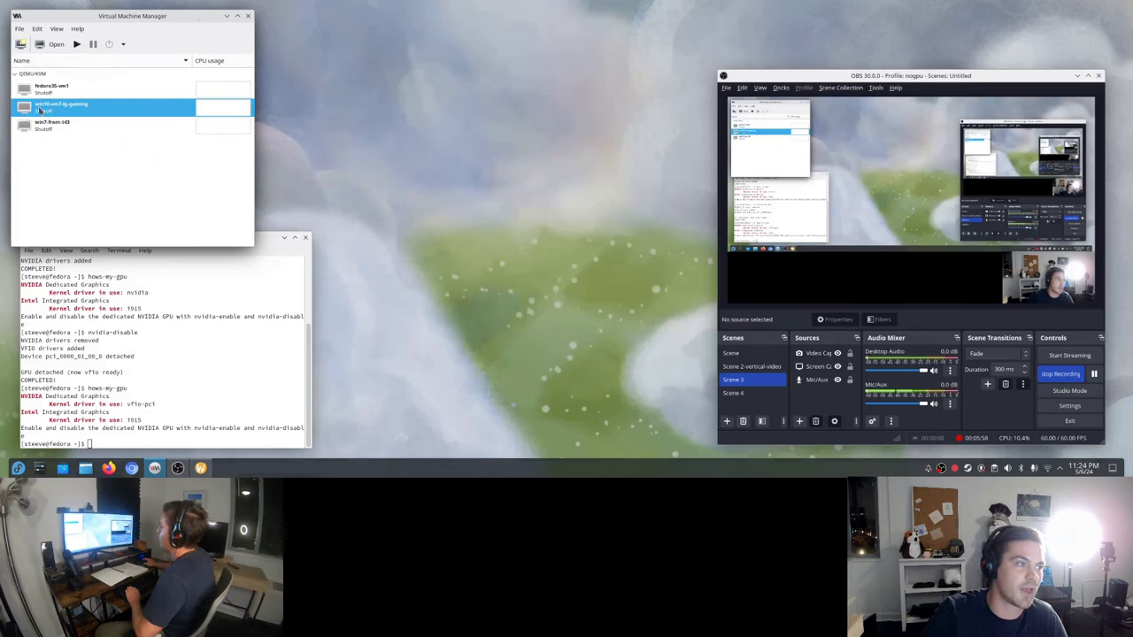
{"action": "left_click", "coordinate": [51, 44]}
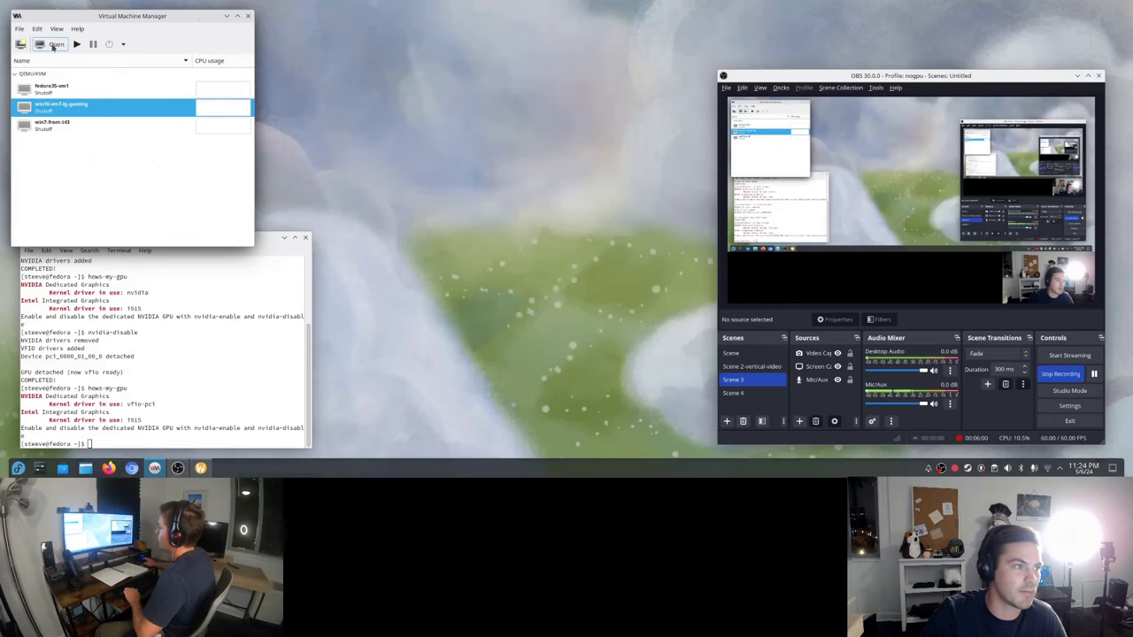
{"action": "left_click_drag", "start_coordinate": [524, 55], "coordinate": [395, 32]}
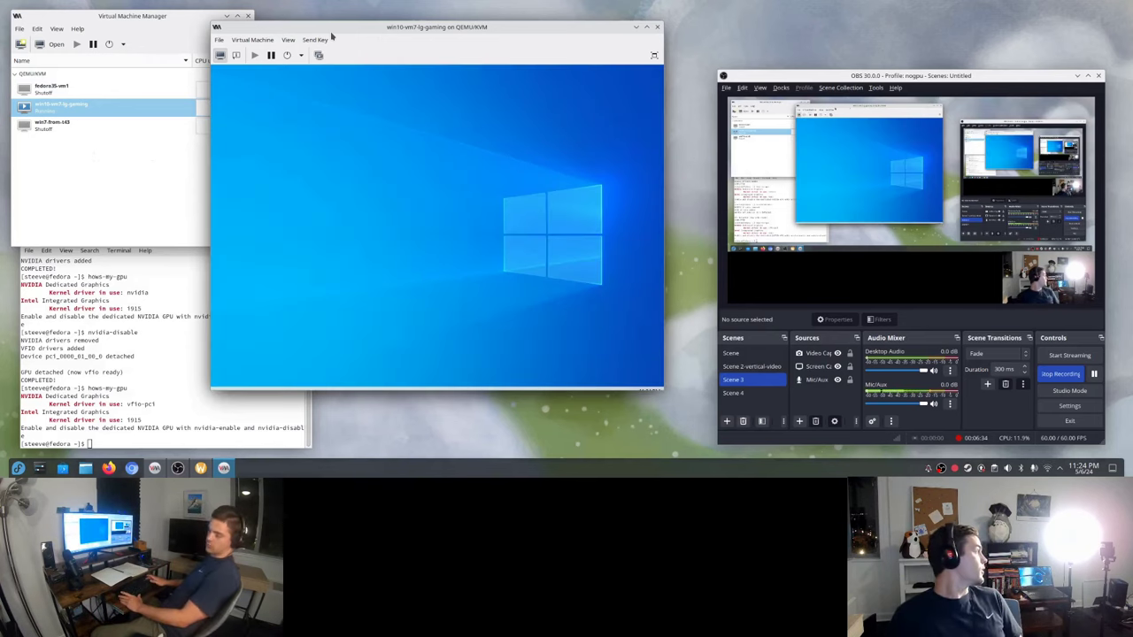
Move the win10-vm7-lg-gaming console window aside and minimize it.
{"action": "key", "text": "Scroll_Lock"}
{"action": "key", "text": "Control_R"}
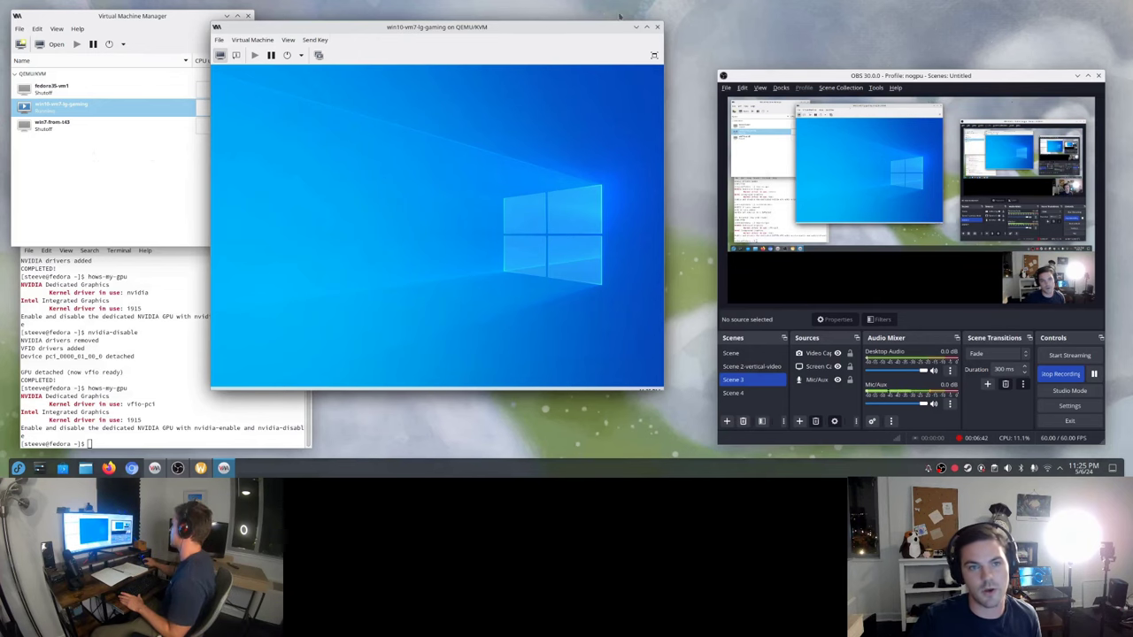
{"action": "left_click_drag", "start_coordinate": [576, 34], "coordinate": [629, 34]}
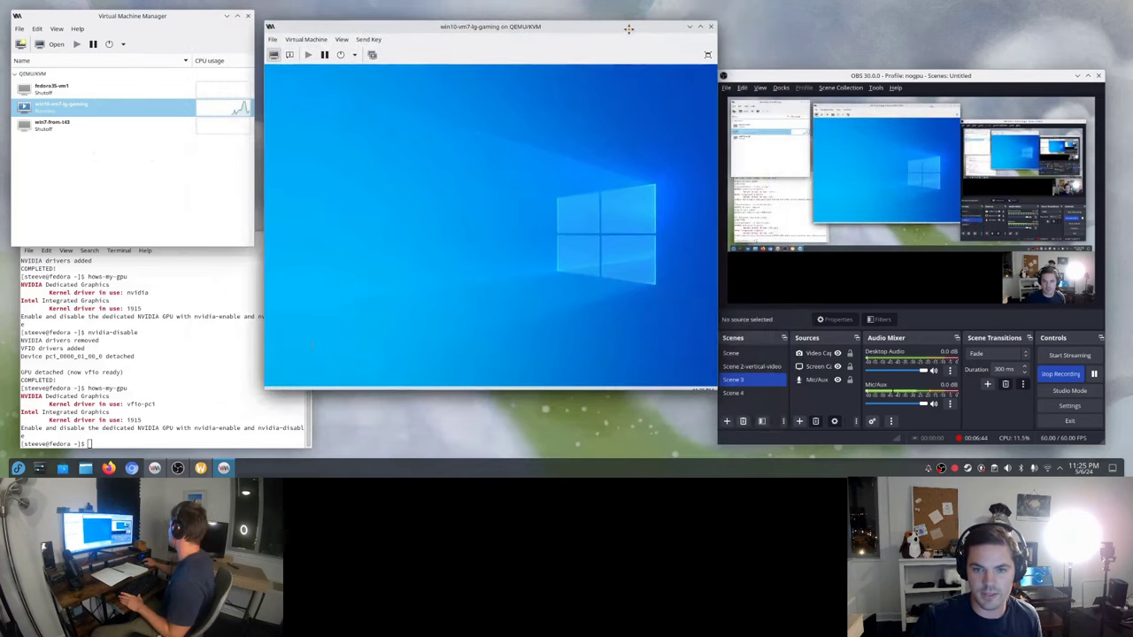
{"action": "left_click", "coordinate": [291, 55]}
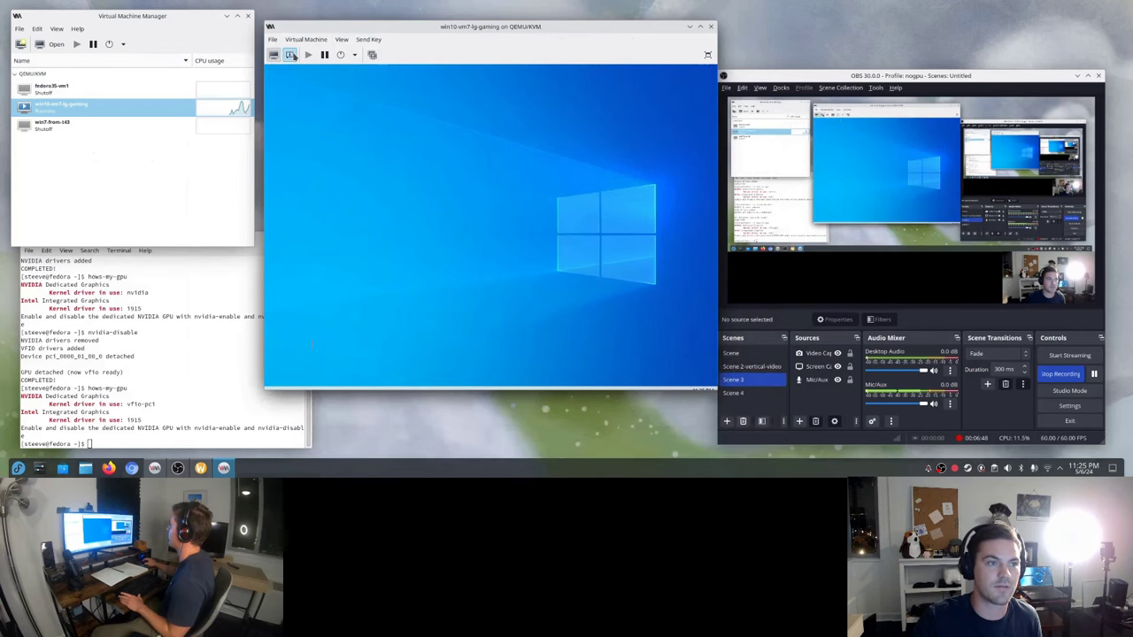
{"action": "left_click", "coordinate": [689, 27]}
{"action": "left_click", "coordinate": [343, 215]}
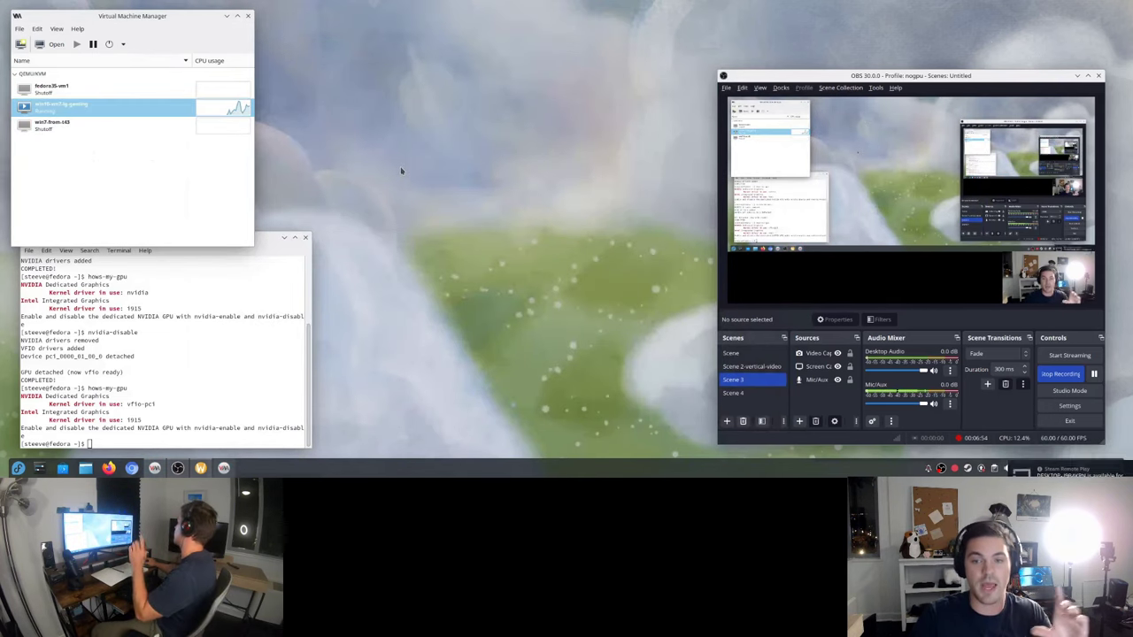
Launch the Looking Glass client from the terminal with looking-glass-client -m 97 and move its window away from the OBS window.
{"action": "left_click", "coordinate": [203, 317]}
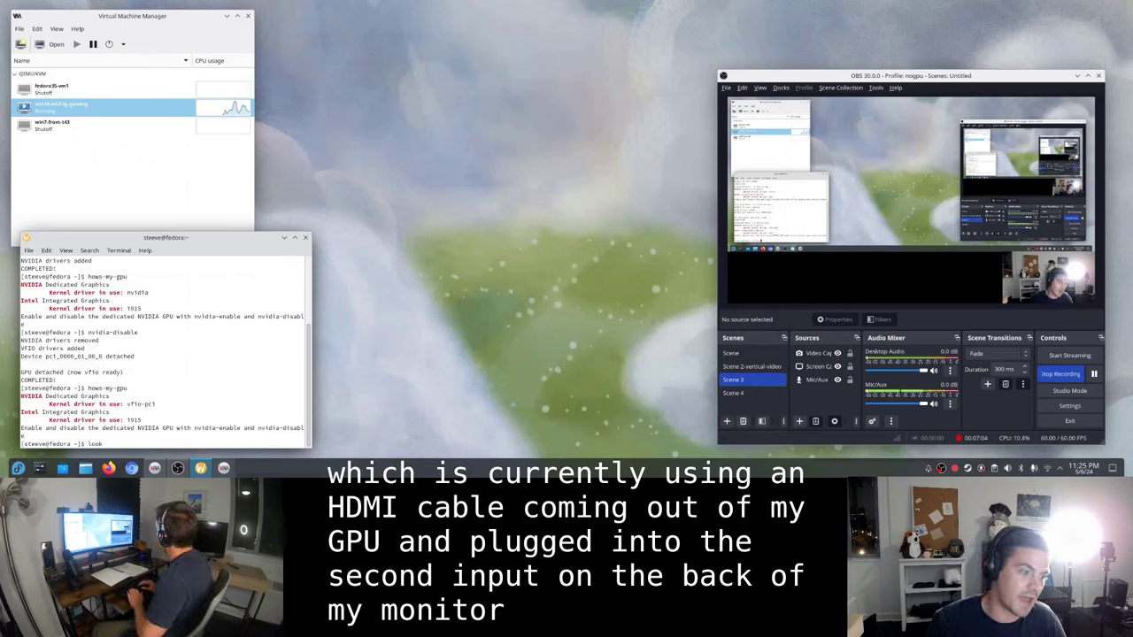
{"action": "type", "text": "ing-glass"}
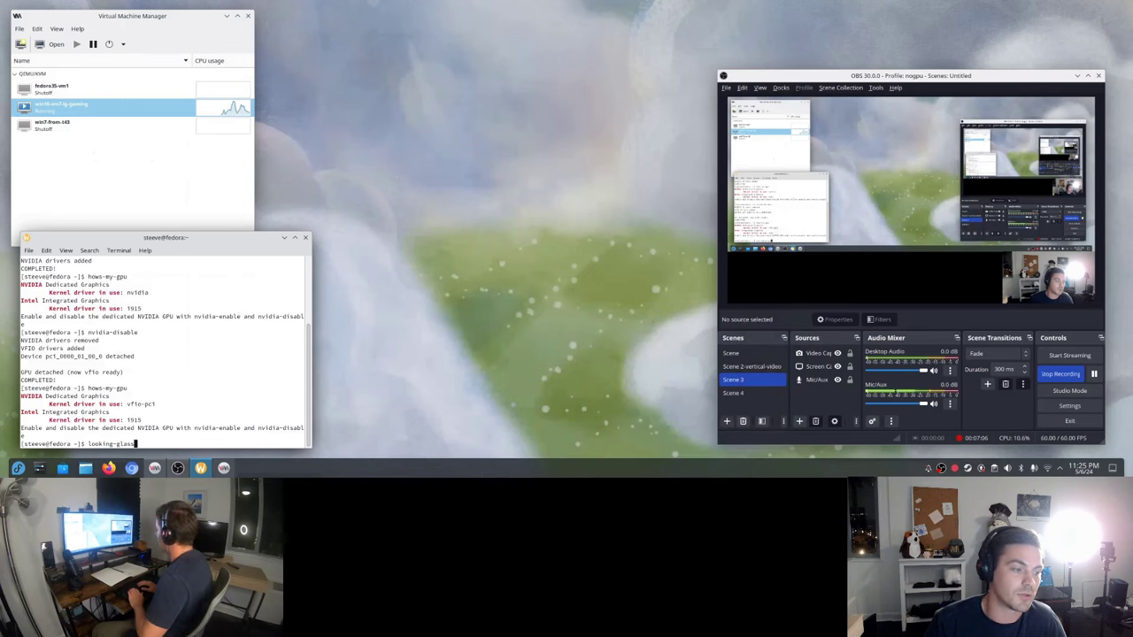
{"action": "type", "text": "-client -m 97"}
{"action": "key", "text": "Return"}
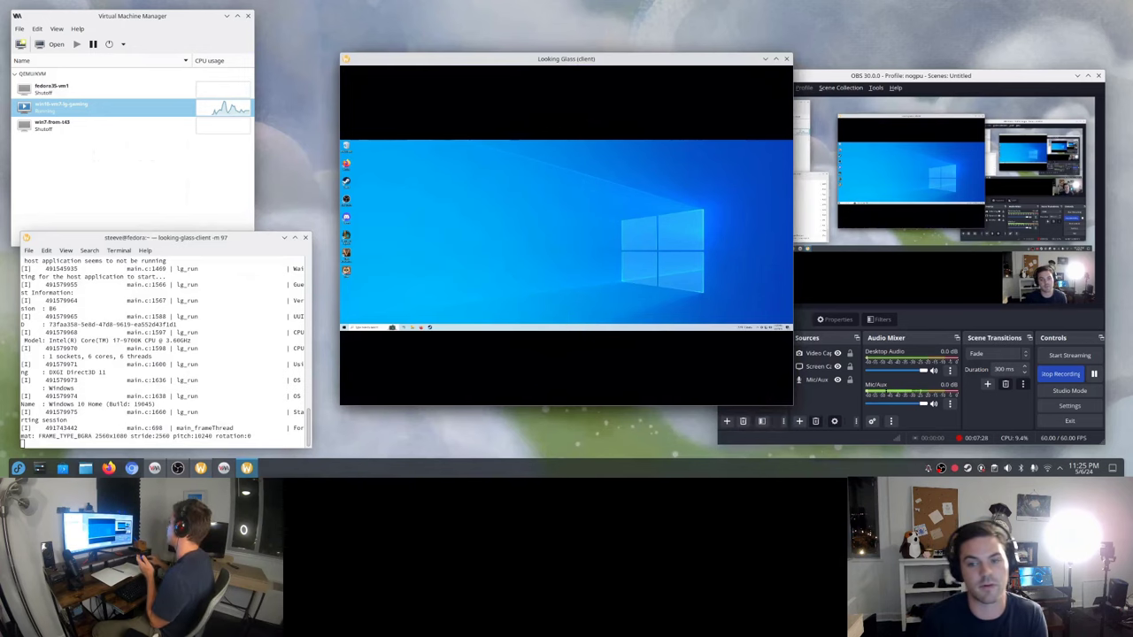
{"action": "left_click_drag", "start_coordinate": [550, 60], "coordinate": [302, 49]}
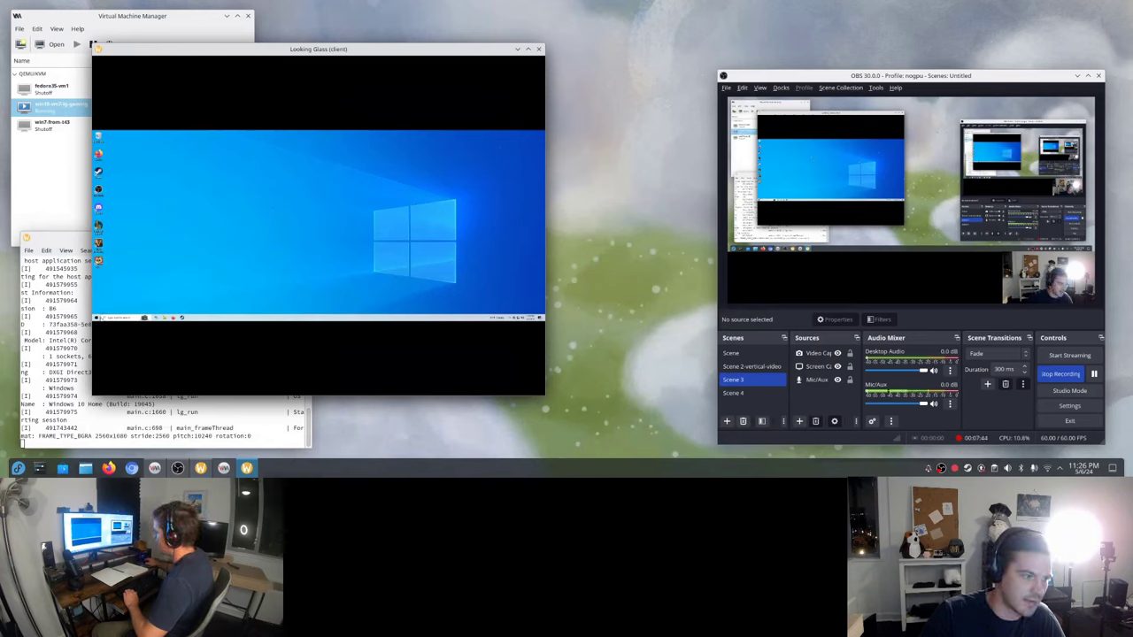
Display the Looking Glass shortcut list, and view the Windows guest in full screen before returning to the windowed view.
{"action": "key", "text": "super"}
{"action": "left_click", "coordinate": [493, 167]}
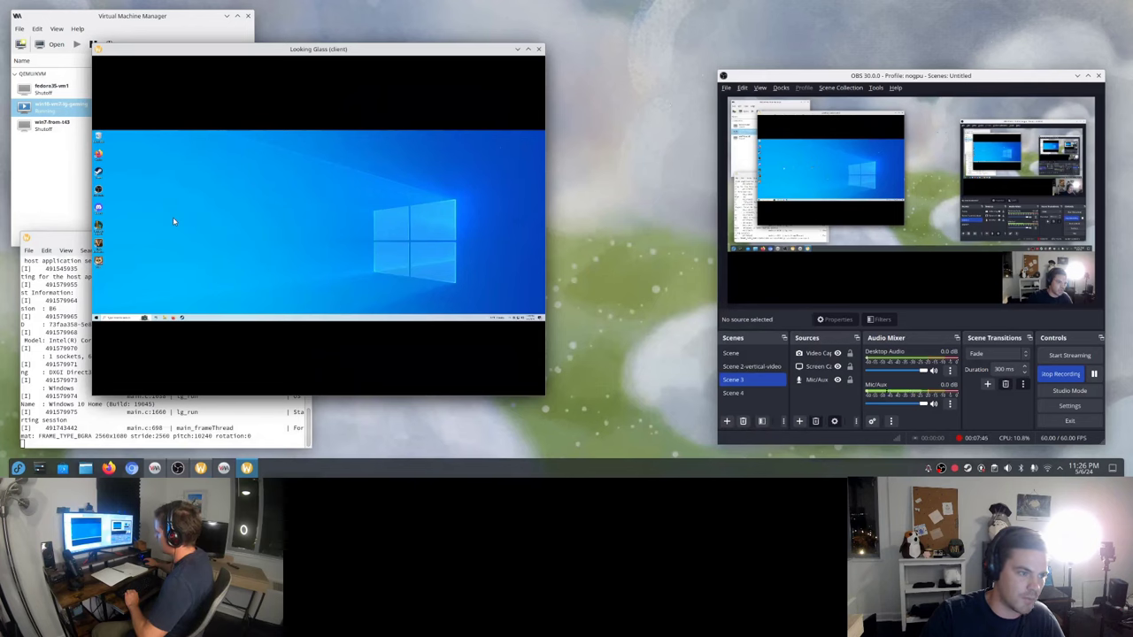
{"action": "key", "text": "Control_R"}
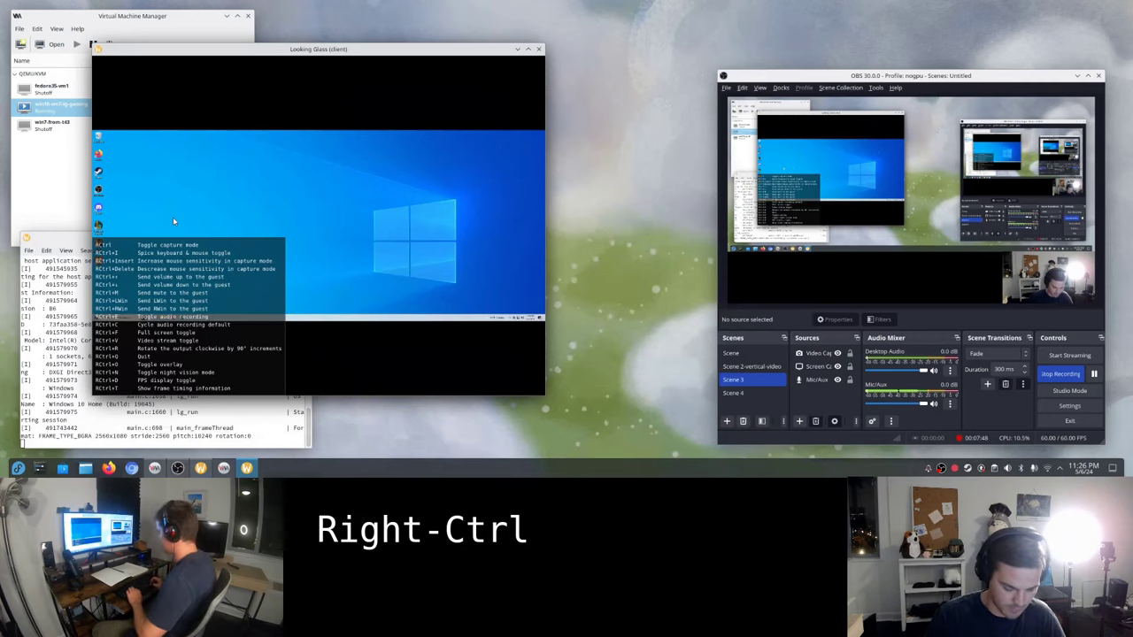
{"action": "key", "text": "Control_R"}
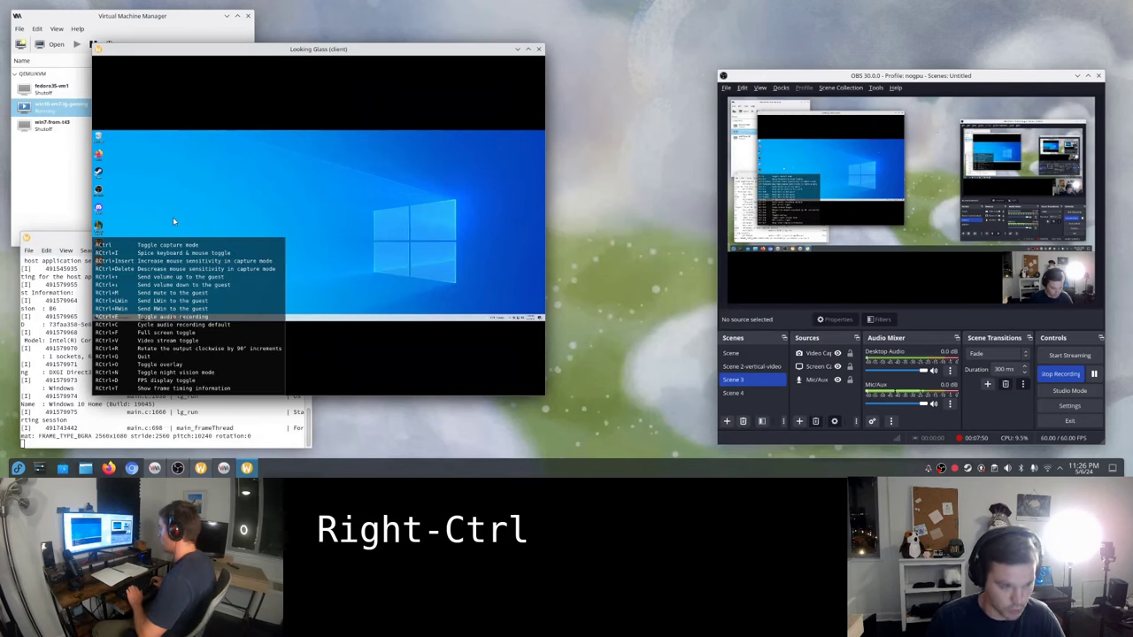
{"action": "key", "text": "Control_R+f"}
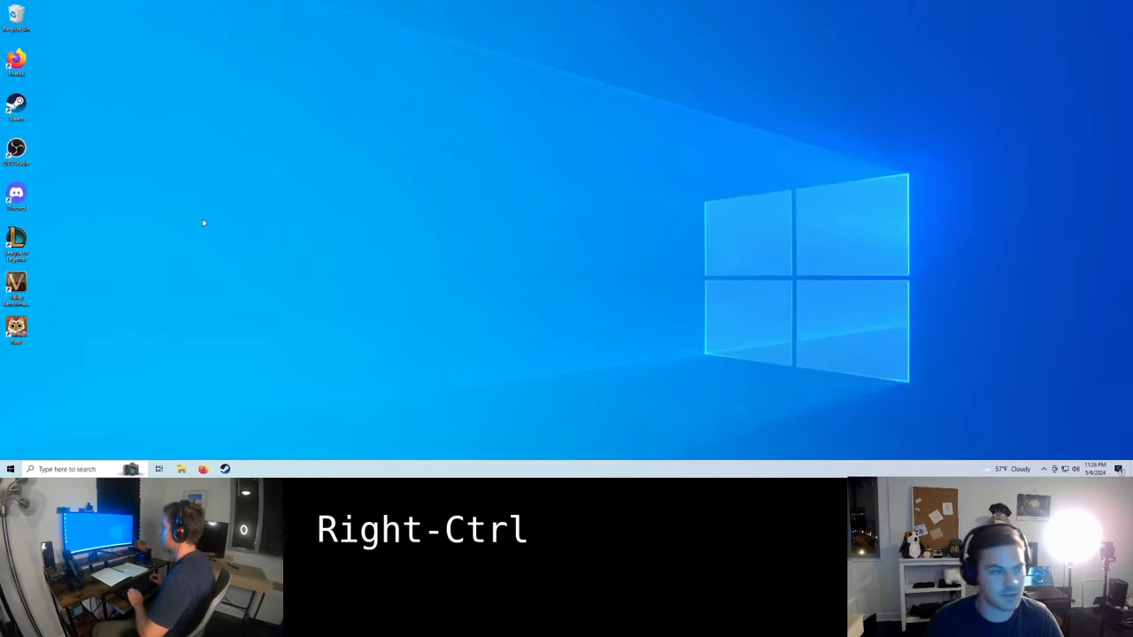
{"action": "key", "text": "Control_R+f"}
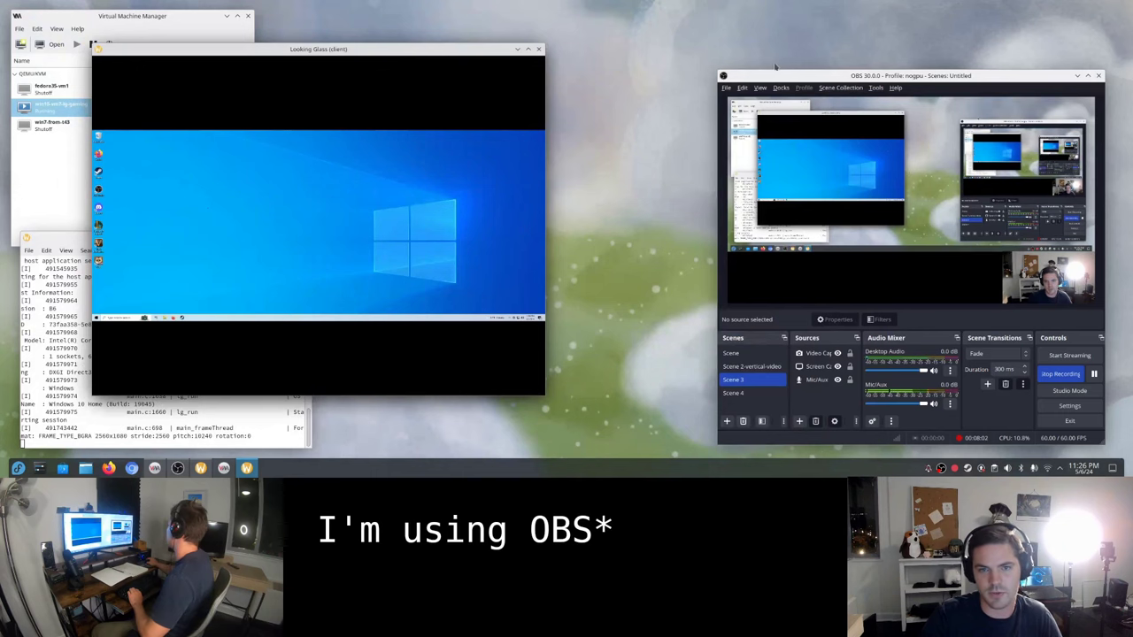
Add a Looking Glass Client source to Scene 3 in OBS.
{"action": "left_click", "coordinate": [798, 409]}
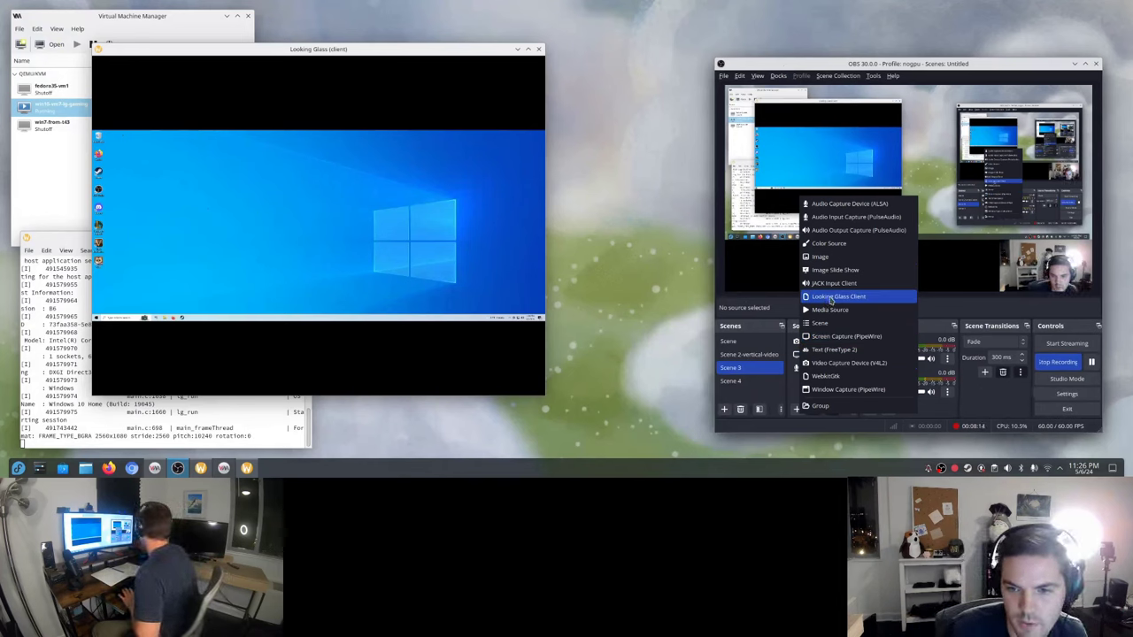
{"action": "left_click", "coordinate": [828, 299]}
{"action": "left_click", "coordinate": [924, 310]}
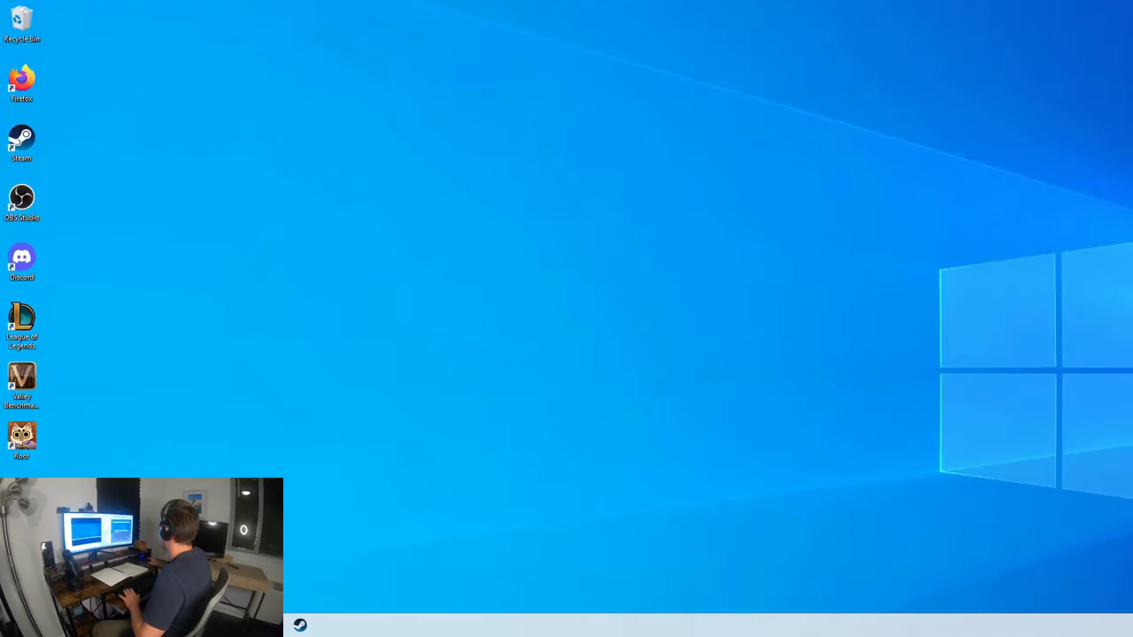